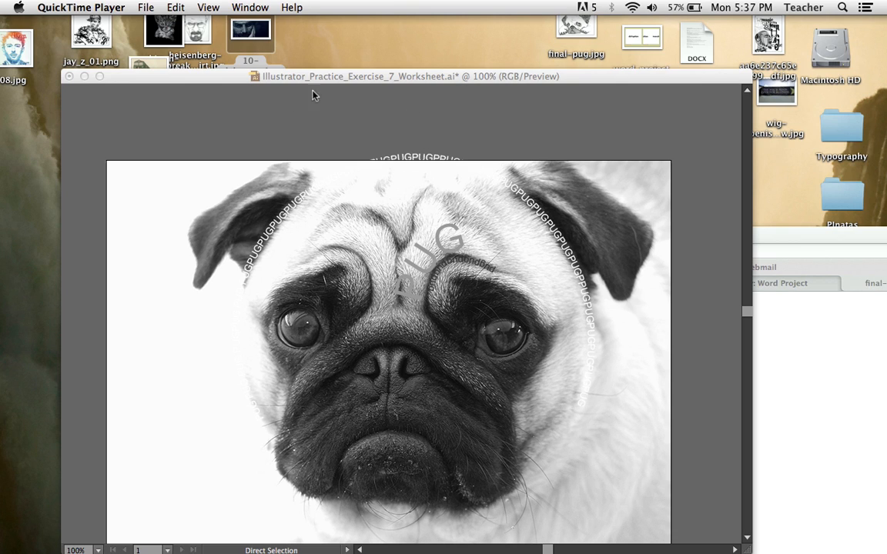
# - Switch to the Illustrator worksheet and select the Type Path 1 layer
pyautogui.click(413, 77)
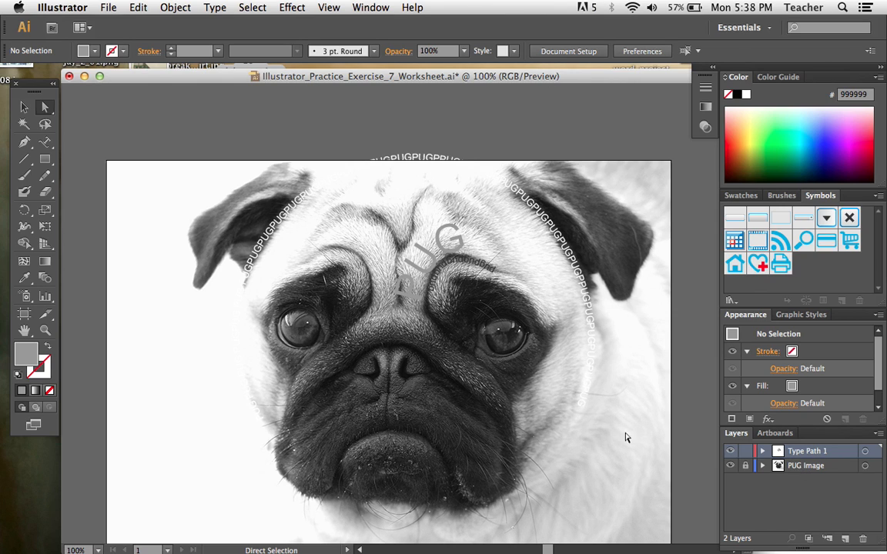
pyautogui.click(746, 466)
pyautogui.scroll(-3, 389, 279)
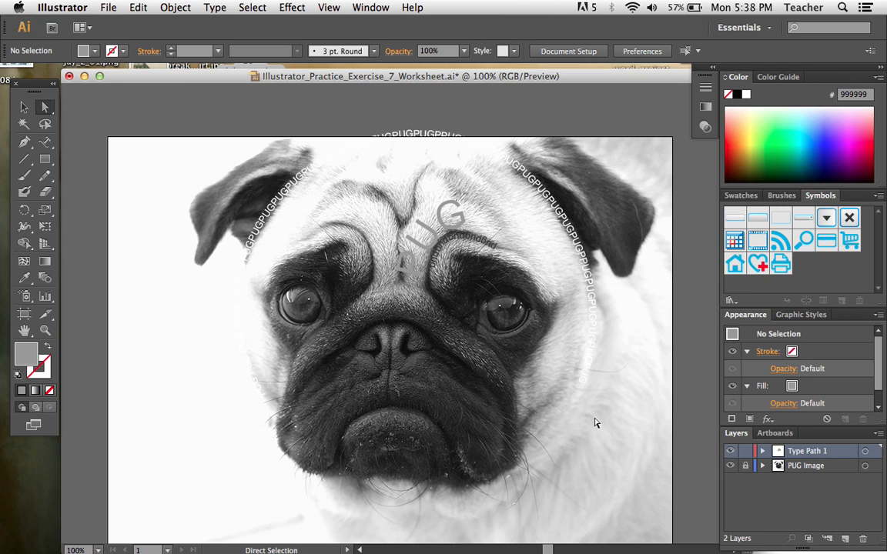
pyautogui.click(823, 467)
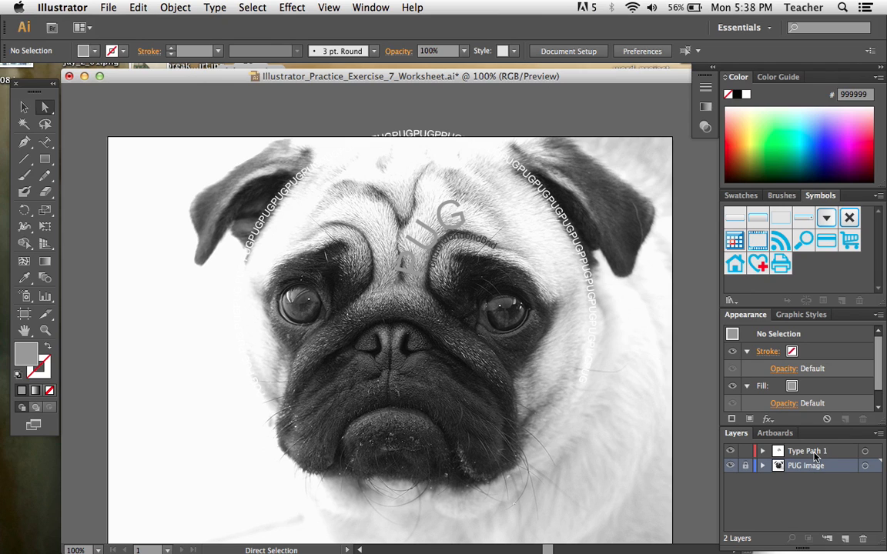
pyautogui.click(816, 453)
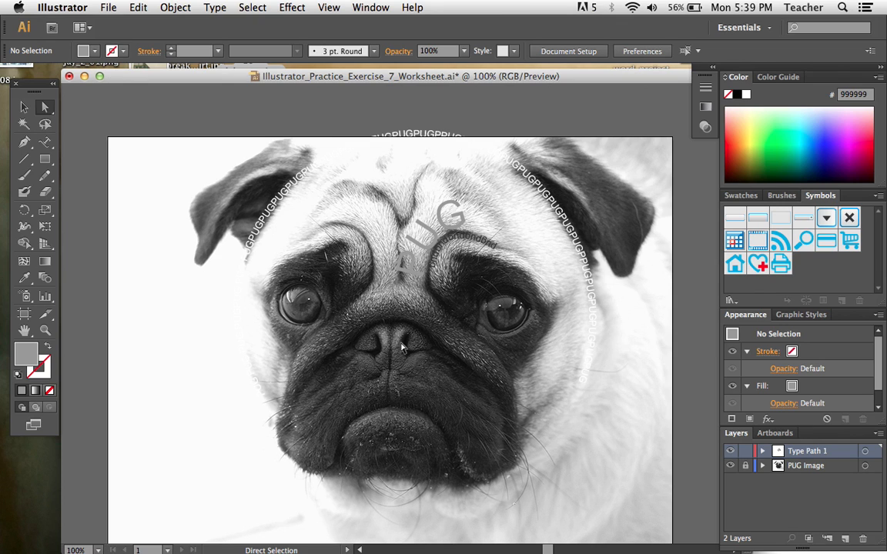
# - Create a new layer named Type Path 2 above the Type Path 1 layer
pyautogui.click(879, 432)
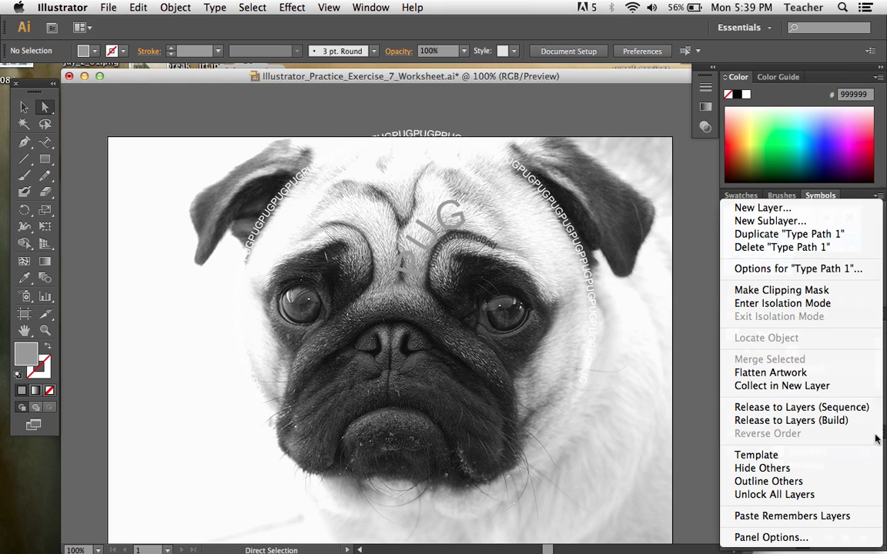
pyautogui.click(758, 192)
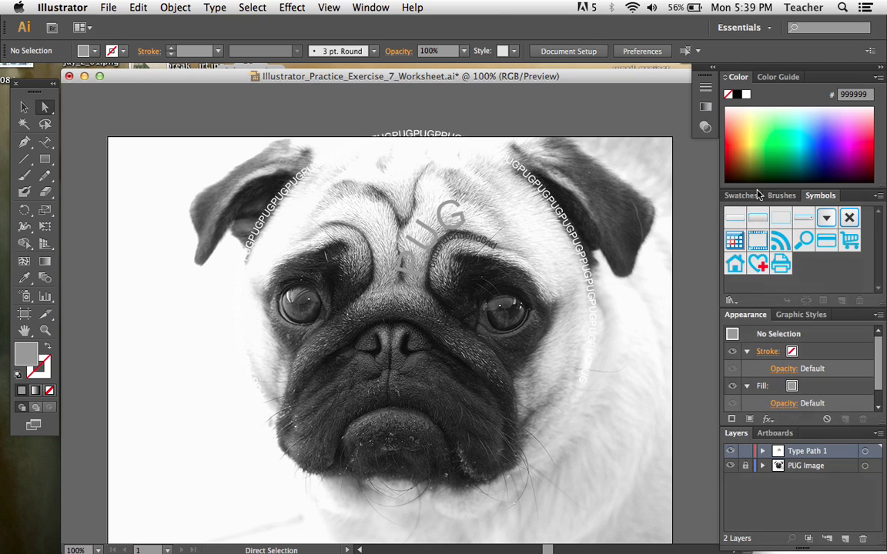
pyautogui.click(878, 434)
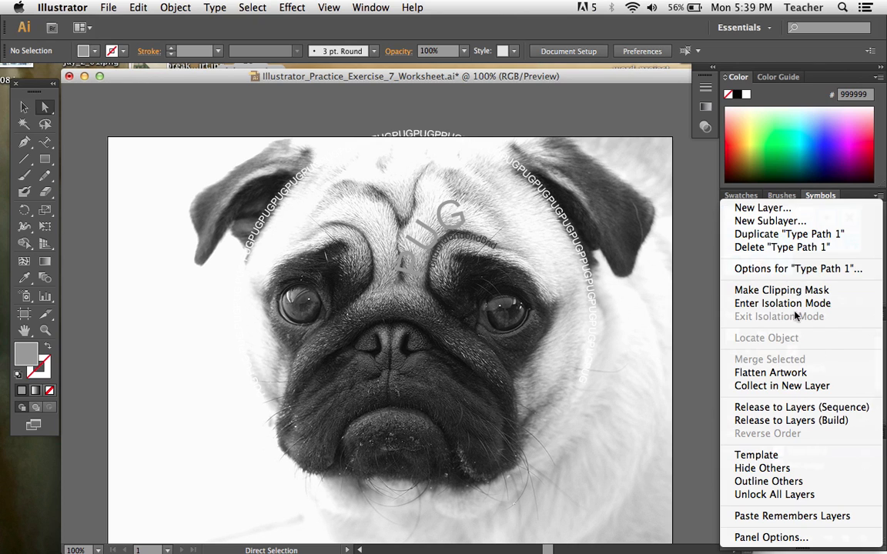
pyautogui.click(763, 205)
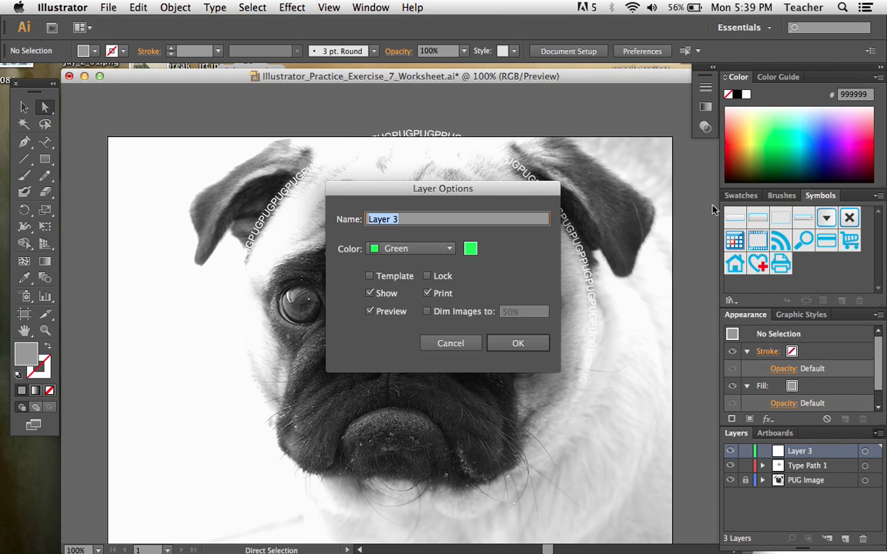
pyautogui.click(403, 218)
pyautogui.tripleClick(404, 218)
pyautogui.write('Type Path 2')
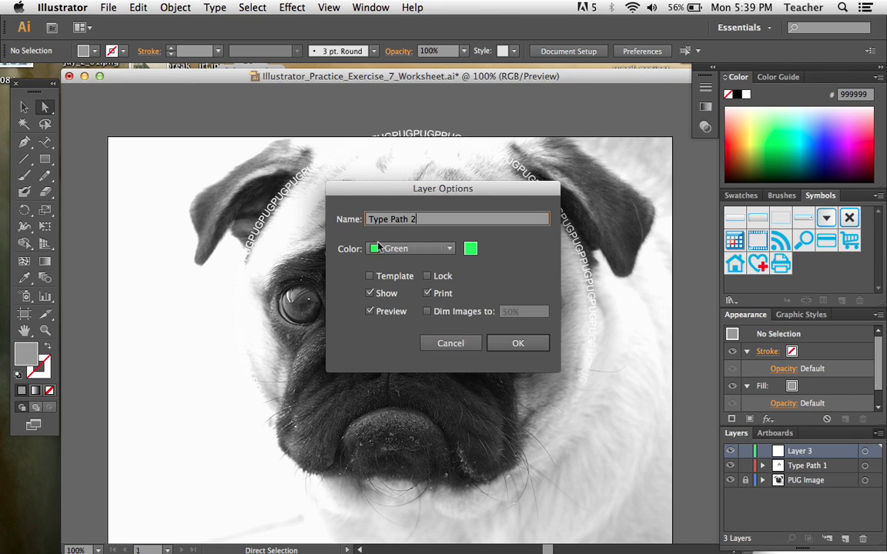
pyautogui.click(504, 352)
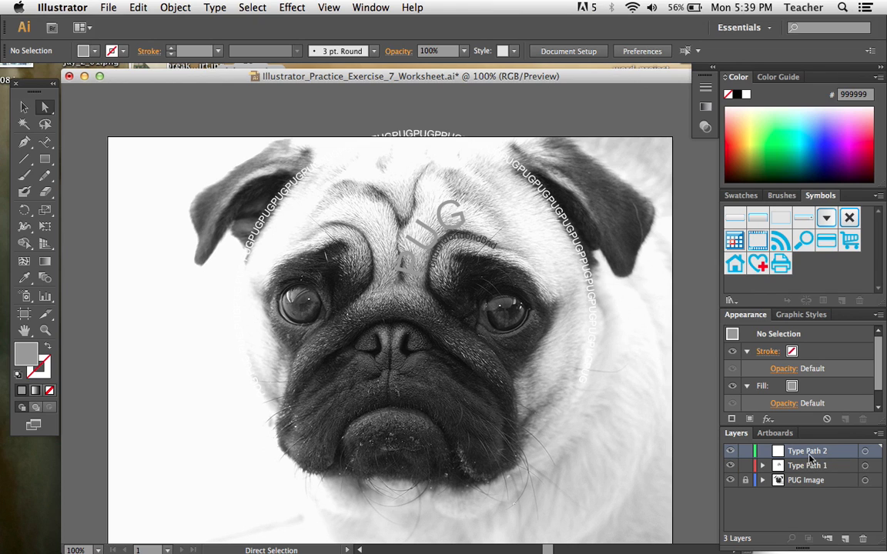
pyautogui.click(879, 434)
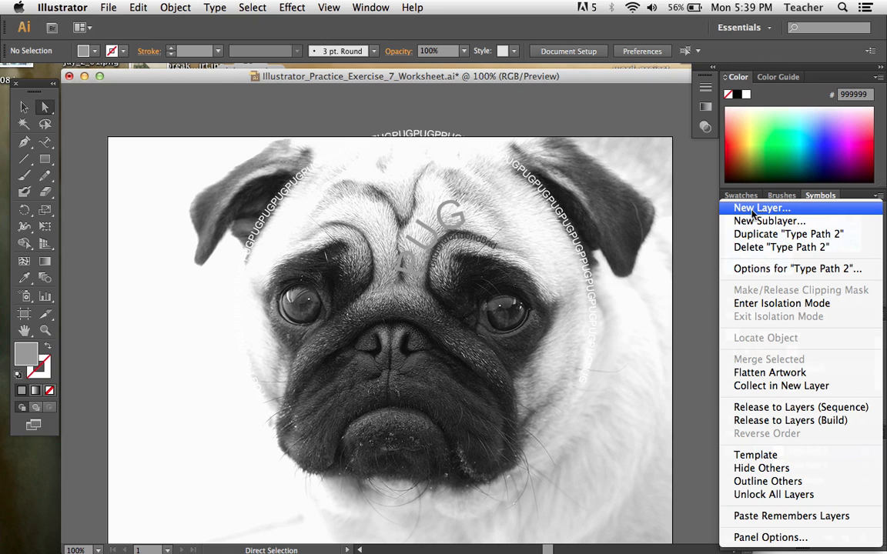
pyautogui.click(701, 219)
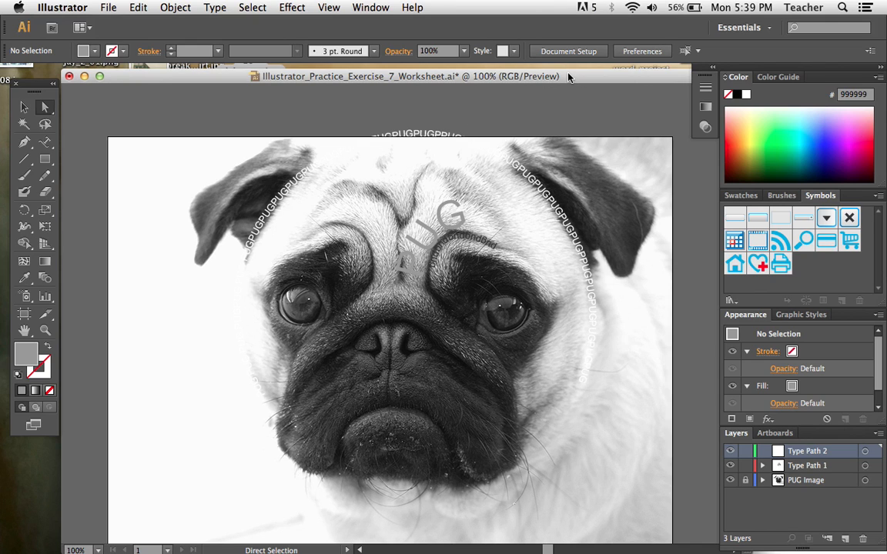
pyautogui.moveTo(568, 76)
pyautogui.mouseDown()
pyautogui.moveTo(568, 121)
pyautogui.moveTo(567, 77)
pyautogui.mouseUp()
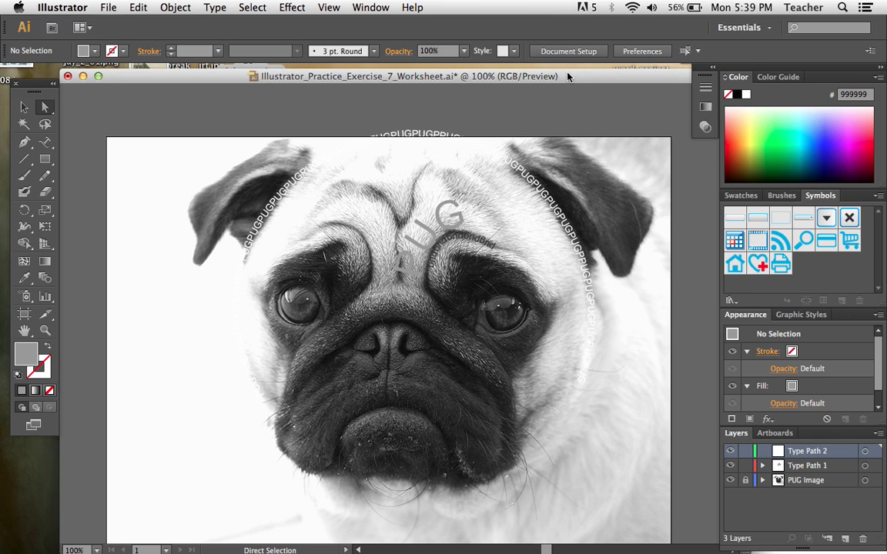
pyautogui.moveTo(568, 77)
pyautogui.mouseDown()
pyautogui.moveTo(579, 75)
pyautogui.moveTo(569, 74)
pyautogui.mouseUp()
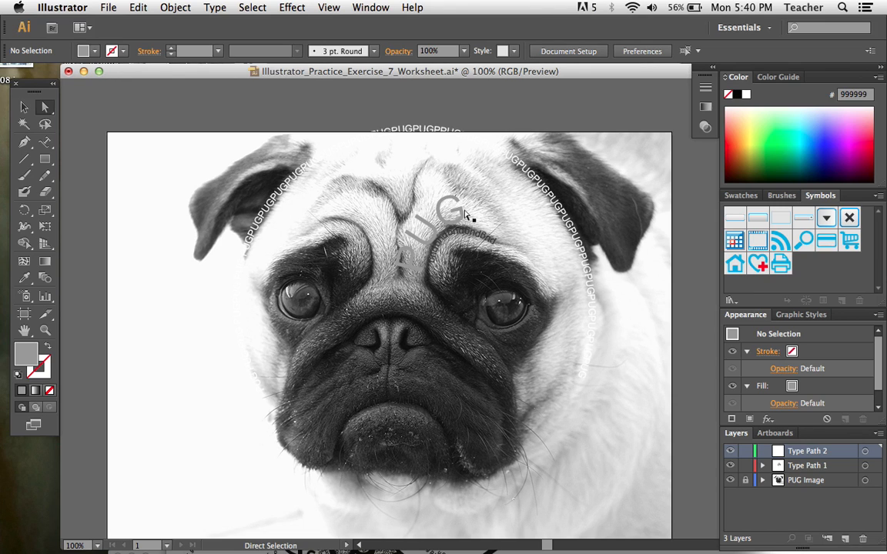
# - Draw a curved Pen tool path from below the pug's left-hand eye, around its outer side, up to the brow
pyautogui.click(24, 143)
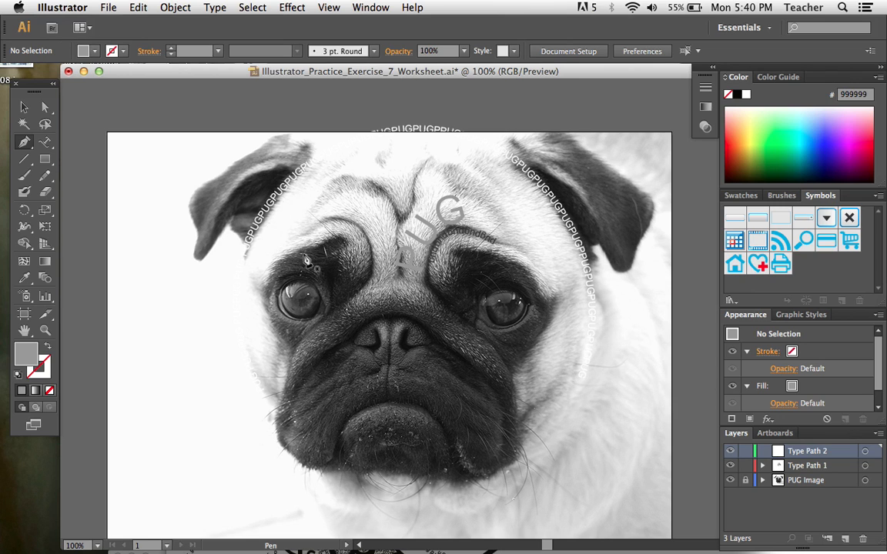
pyautogui.click(289, 353)
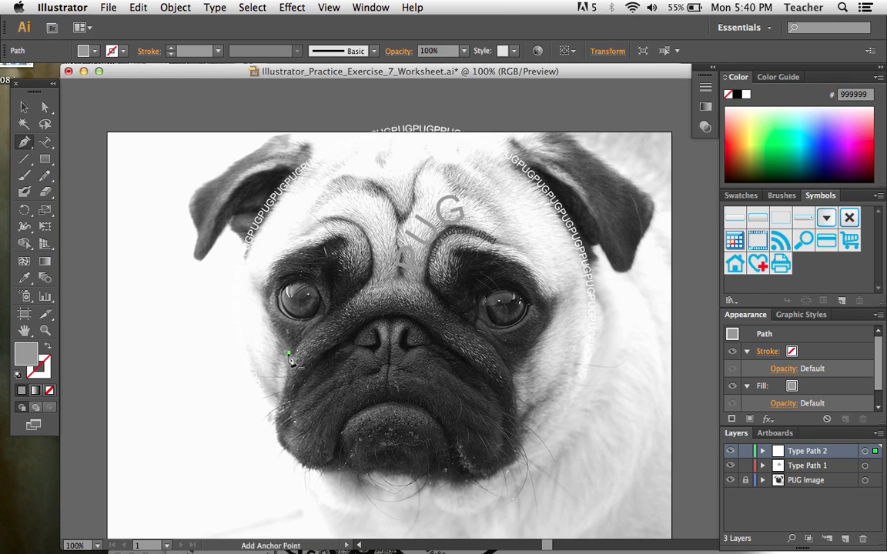
pyautogui.click(310, 246)
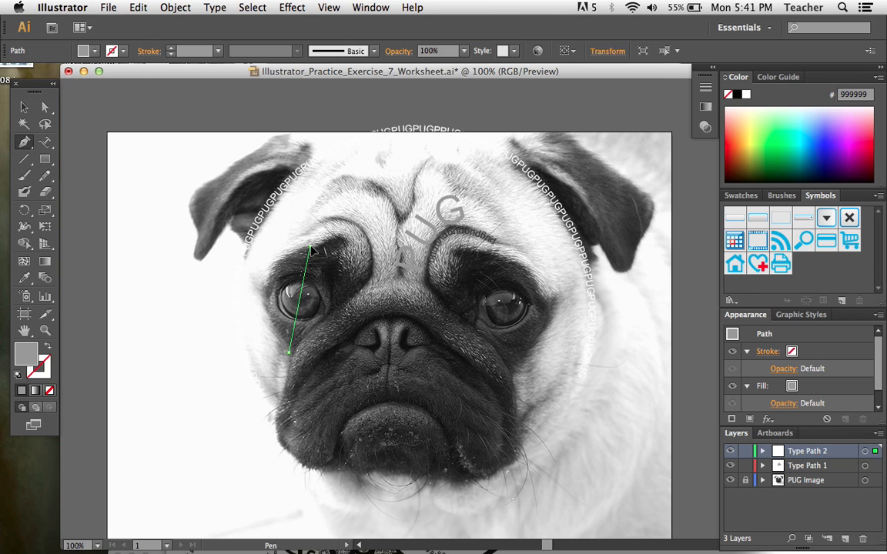
pyautogui.moveTo(310, 246); pyautogui.dragTo(399, 222)
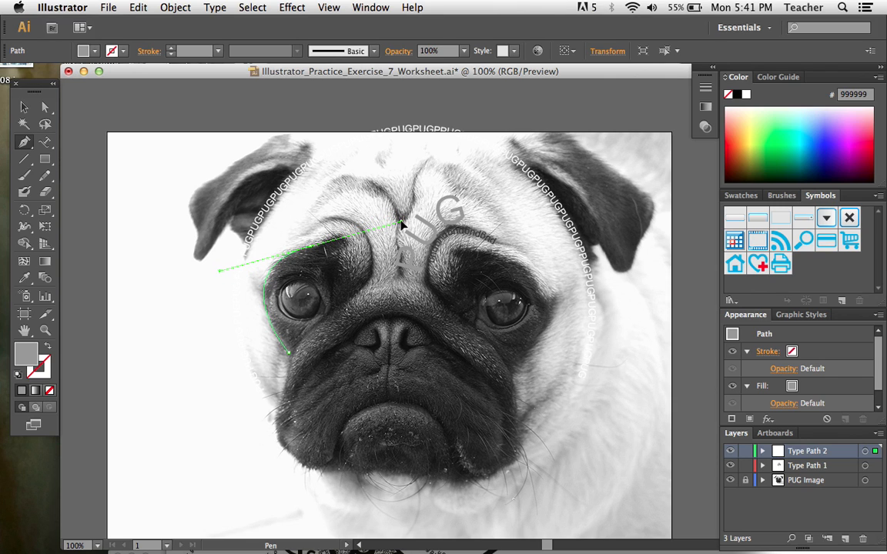
pyautogui.moveTo(401, 223); pyautogui.dragTo(401, 223)
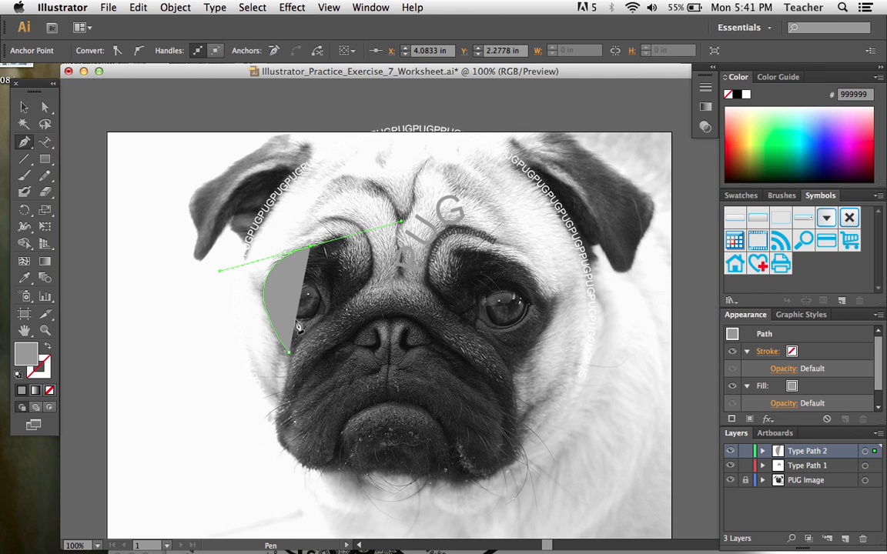
# - Remove the path's fill and extend the curve along the brow and down around the wrinkle to the inner side of the eye
pyautogui.click(48, 394)
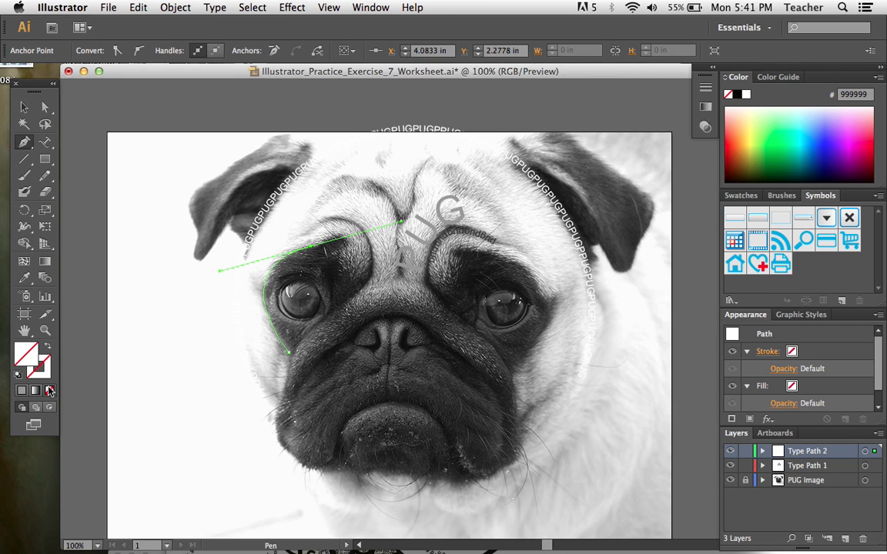
pyautogui.click(43, 371)
pyautogui.moveTo(338, 238); pyautogui.dragTo(350, 230)
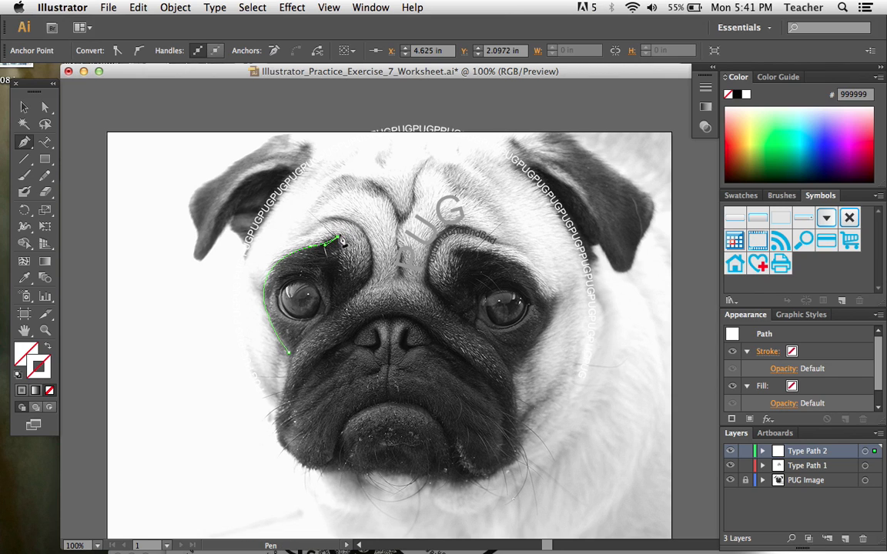
pyautogui.moveTo(339, 251); pyautogui.dragTo(324, 265)
pyautogui.moveTo(339, 251); pyautogui.dragTo(401, 257)
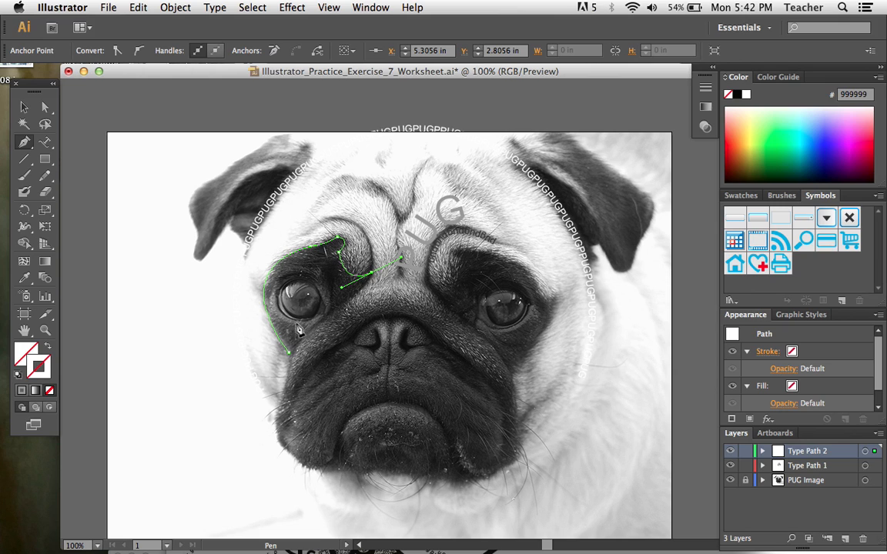
# - Start type on a path at the lower end of the new curve around the left-hand eye
pyautogui.click(47, 145)
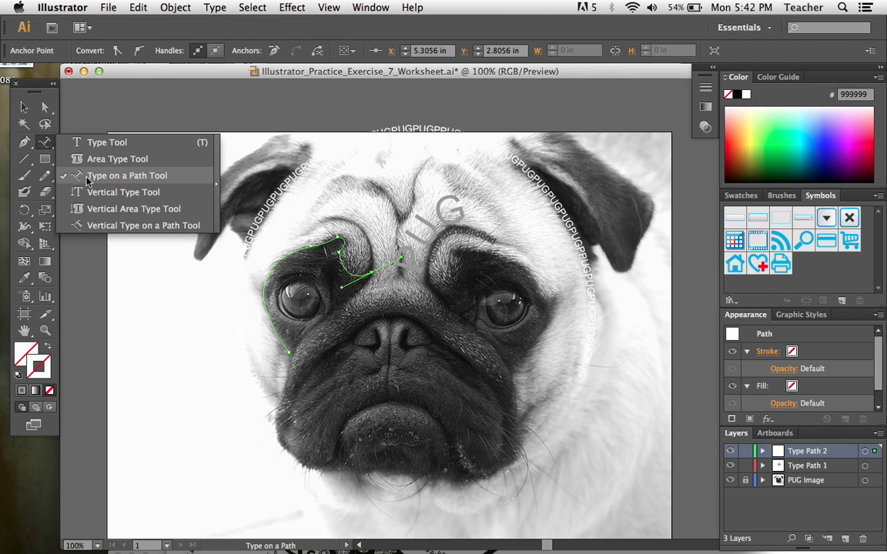
pyautogui.click(115, 176)
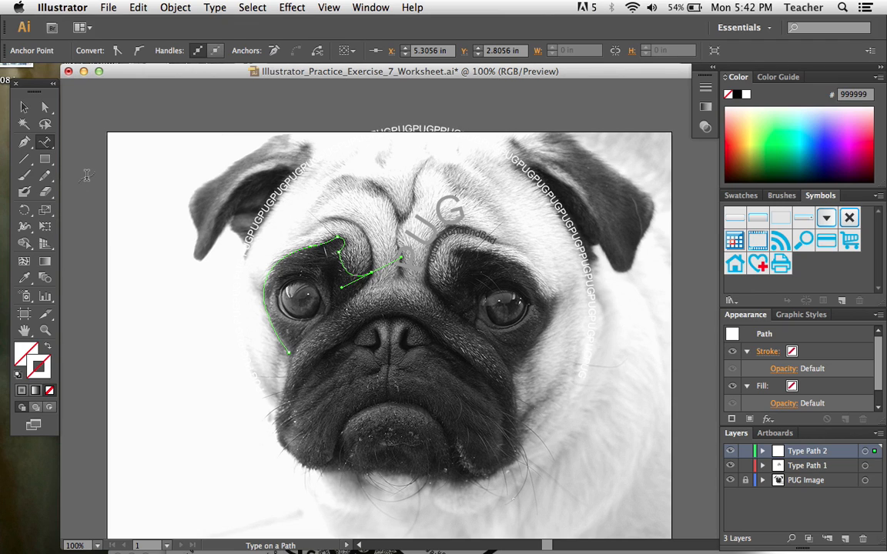
pyautogui.click(285, 349)
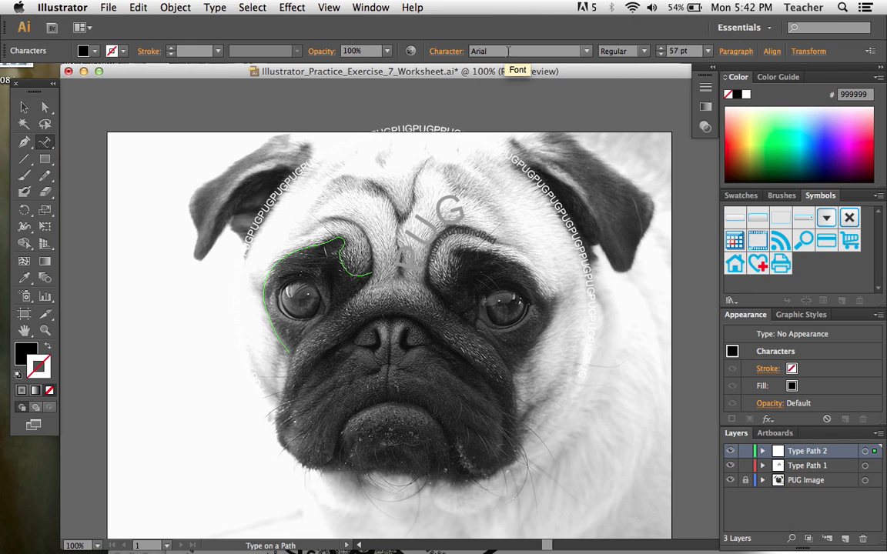
# - Look through the available fonts and choose Arial for the path text
pyautogui.click(587, 52)
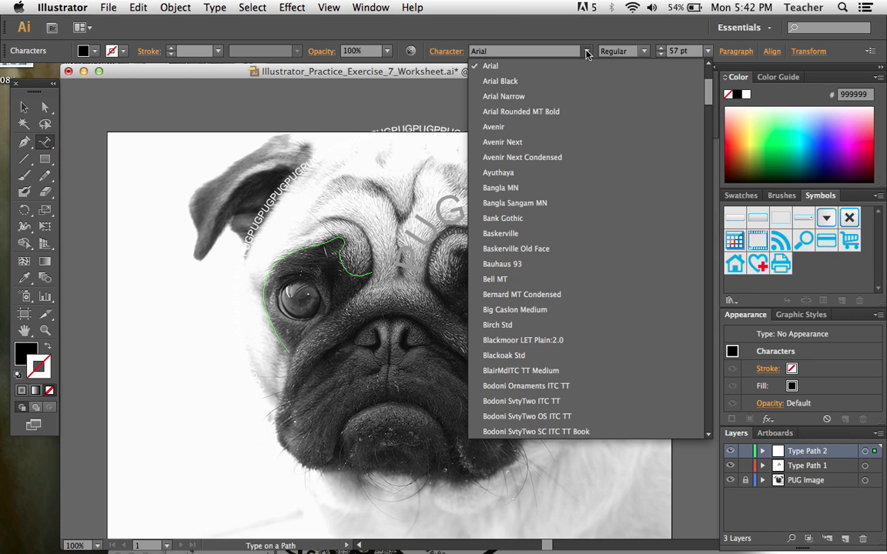
pyautogui.scroll(-3, 579, 93)
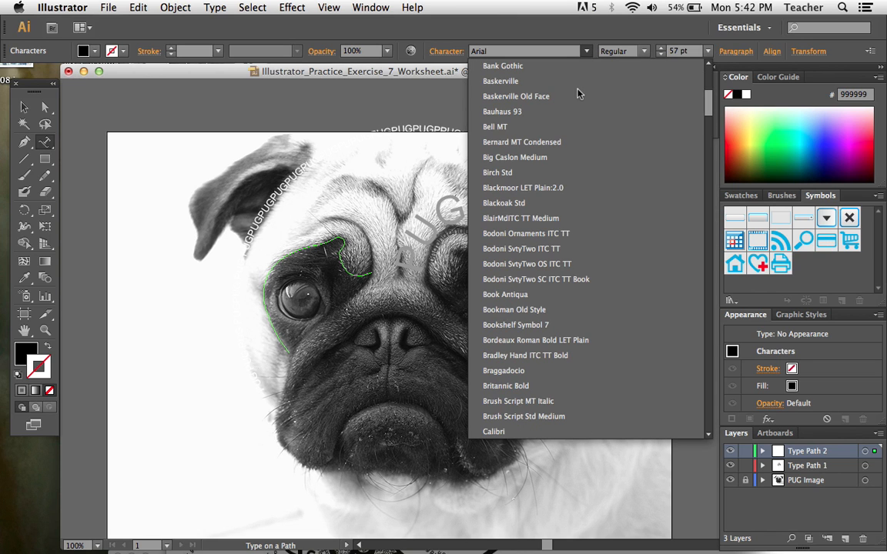
pyautogui.scroll(5, 579, 93)
pyautogui.scroll(-20, 579, 93)
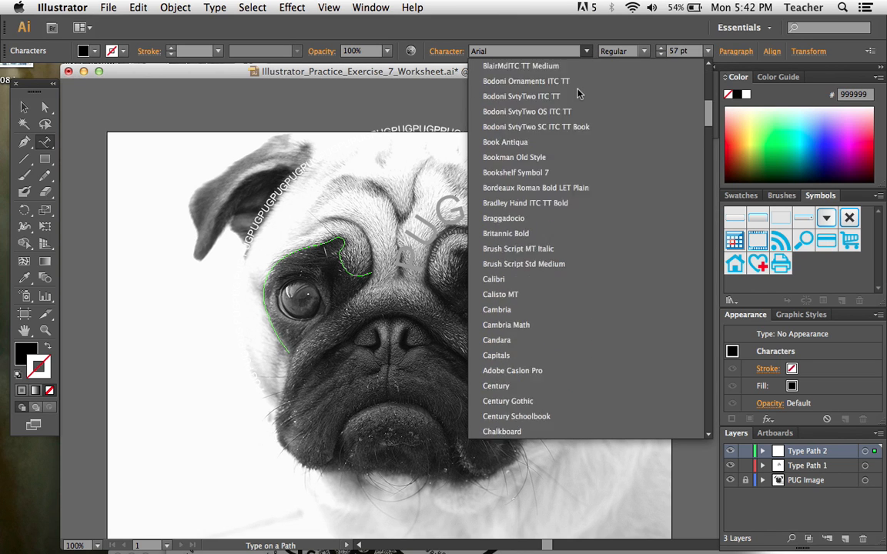
pyautogui.scroll(15, 579, 93)
pyautogui.scroll(6, 579, 92)
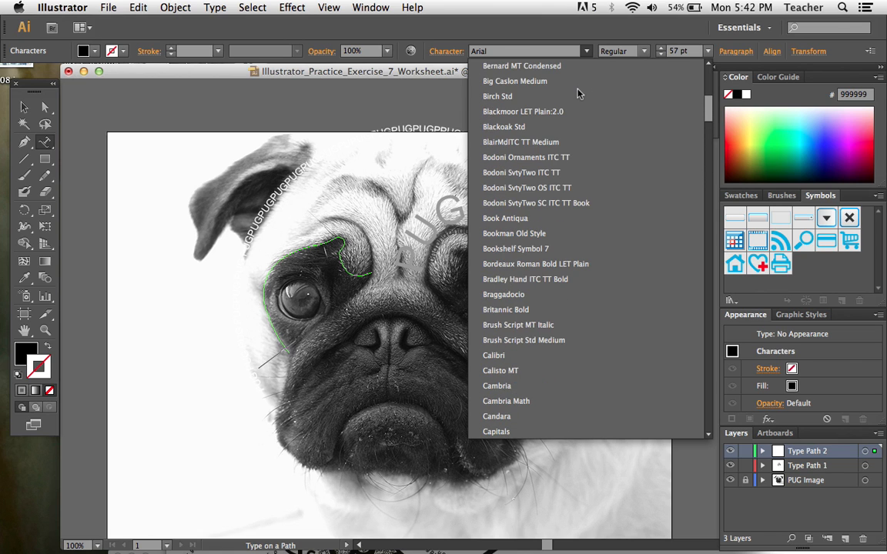
pyautogui.scroll(3, 579, 93)
pyautogui.scroll(1, 579, 93)
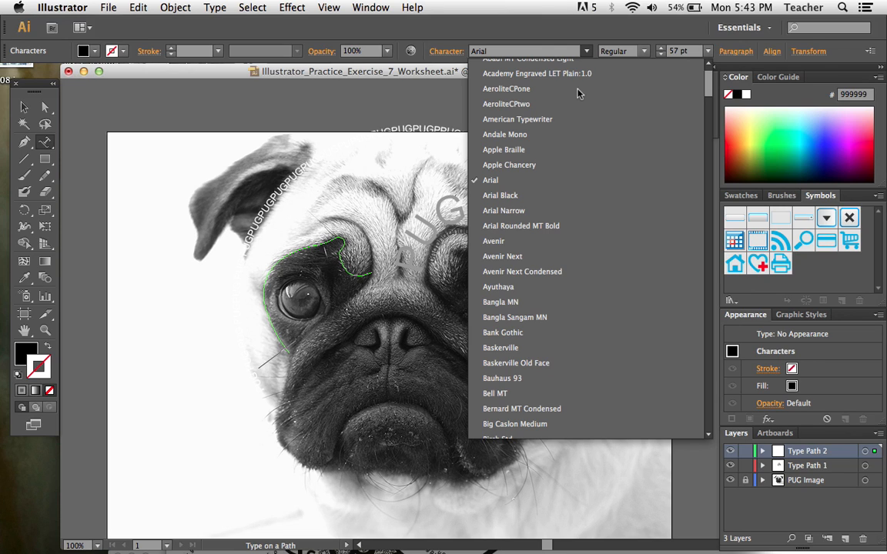
pyautogui.click(492, 185)
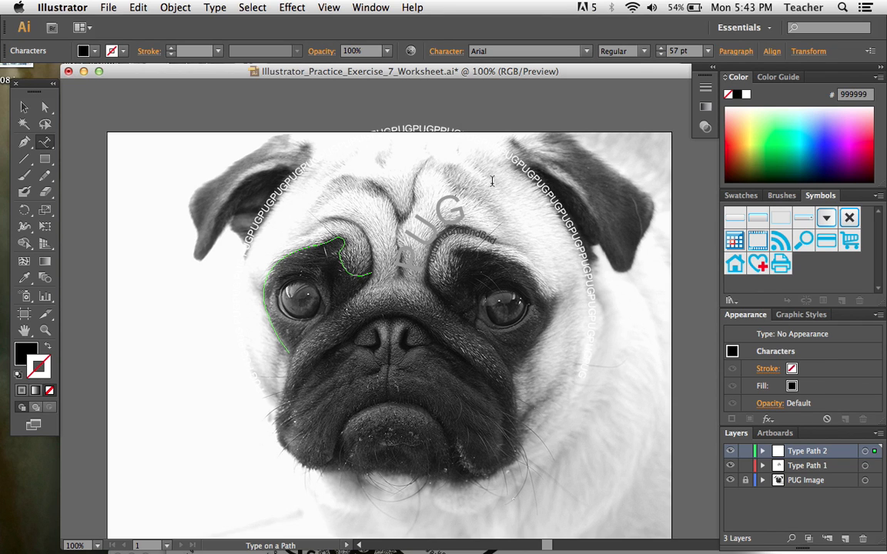
# - Check the font style options, keep Regular, and set the path text's size to 14 pt
pyautogui.click(644, 52)
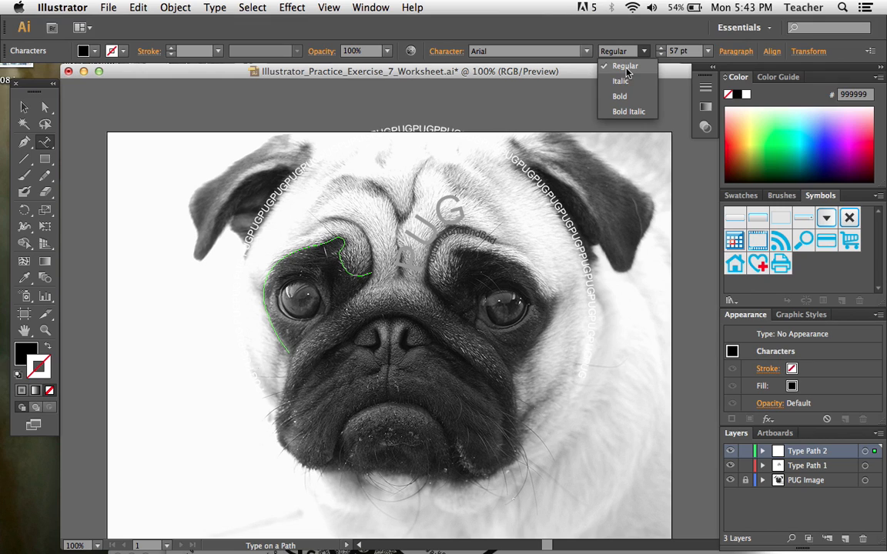
pyautogui.click(707, 53)
pyautogui.click(661, 54)
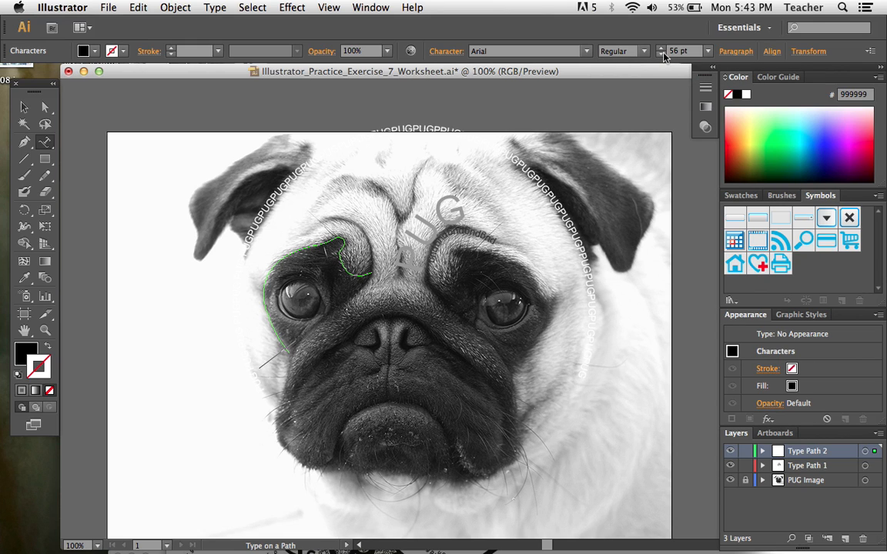
pyautogui.click(708, 52)
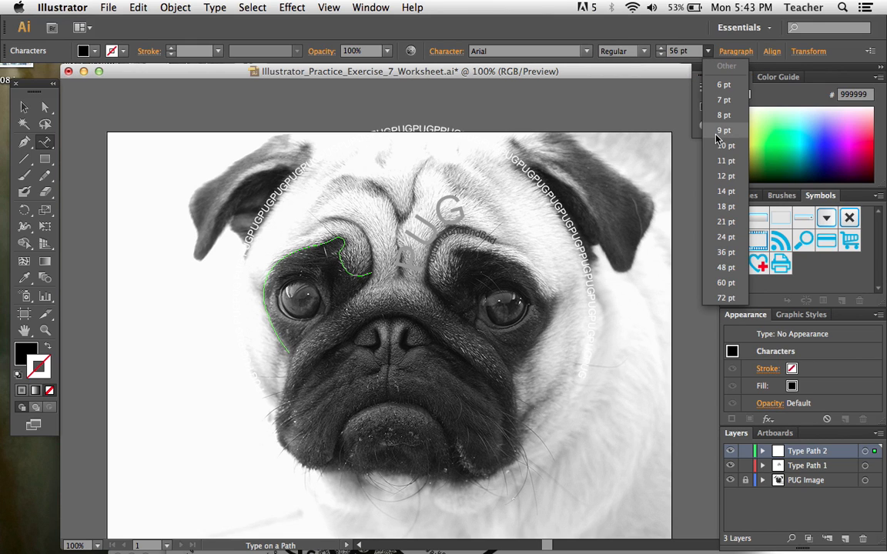
pyautogui.click(726, 192)
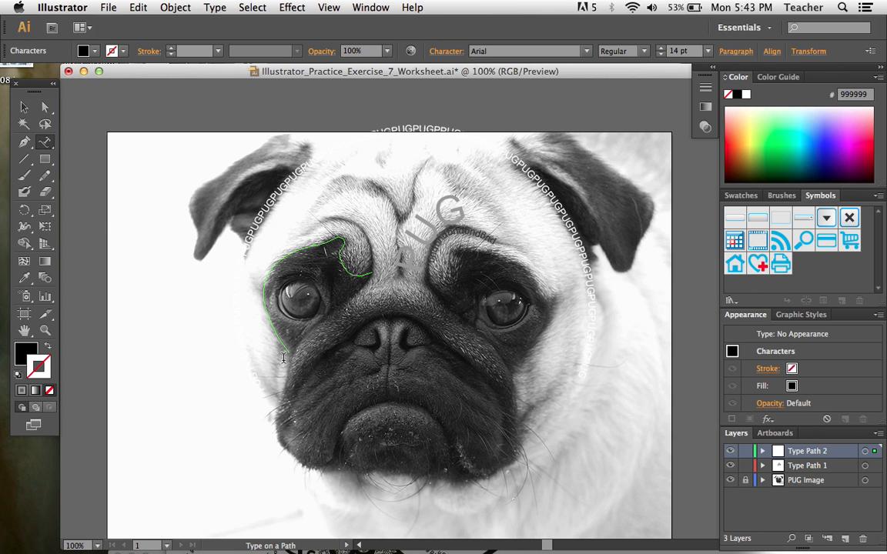
# - Set the path text's fill colour to the web-safe dark grey 333333
pyautogui.press('super+equal')
pyautogui.press('super+equal')
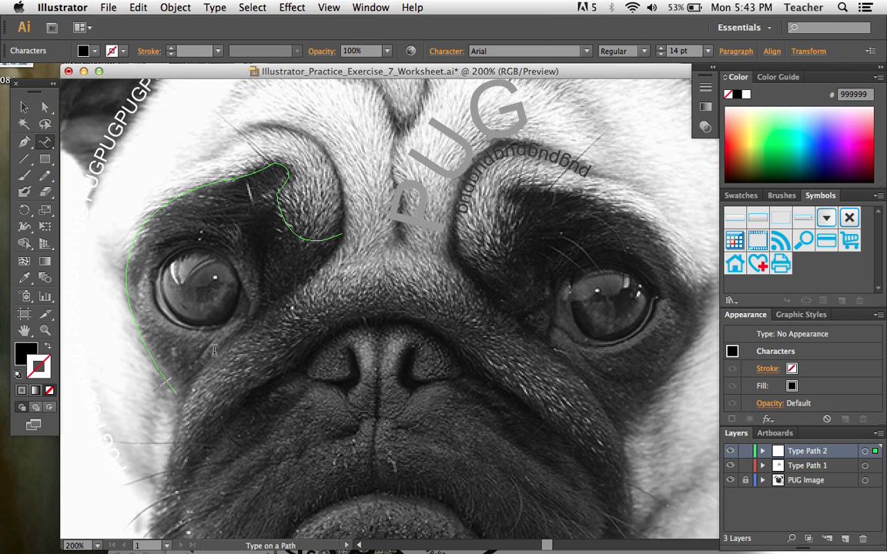
pyautogui.click(24, 352)
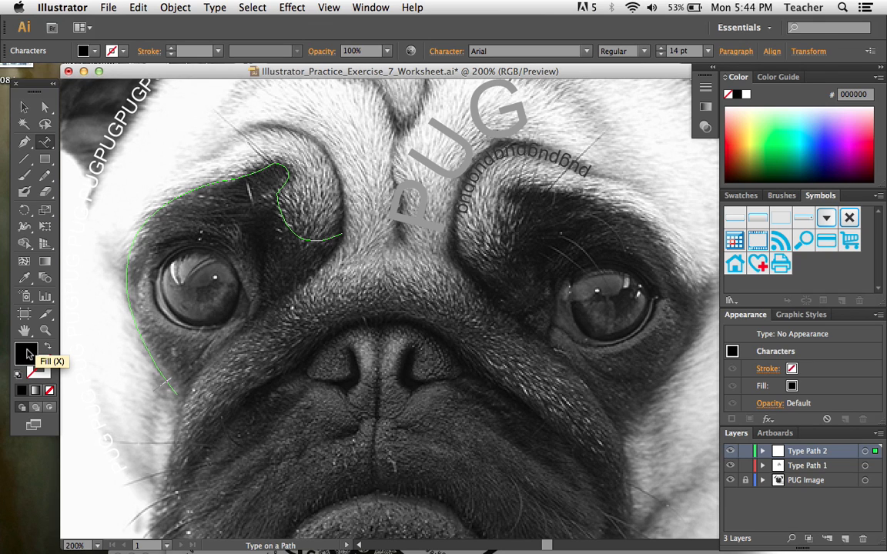
pyautogui.doubleClick(26, 353)
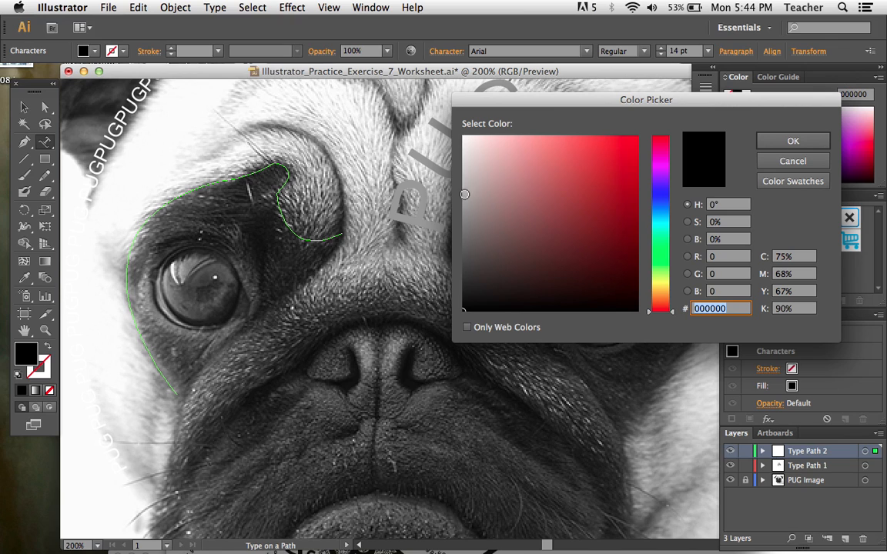
pyautogui.click(463, 268)
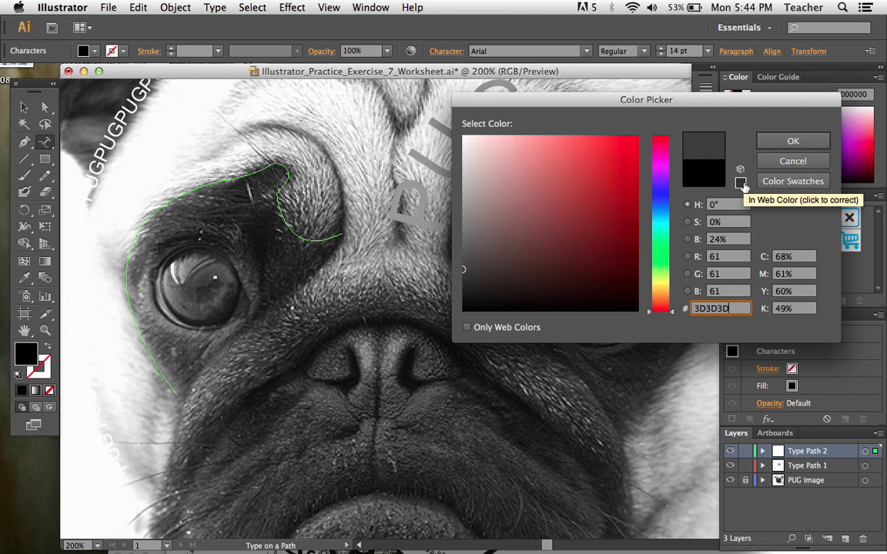
pyautogui.click(742, 185)
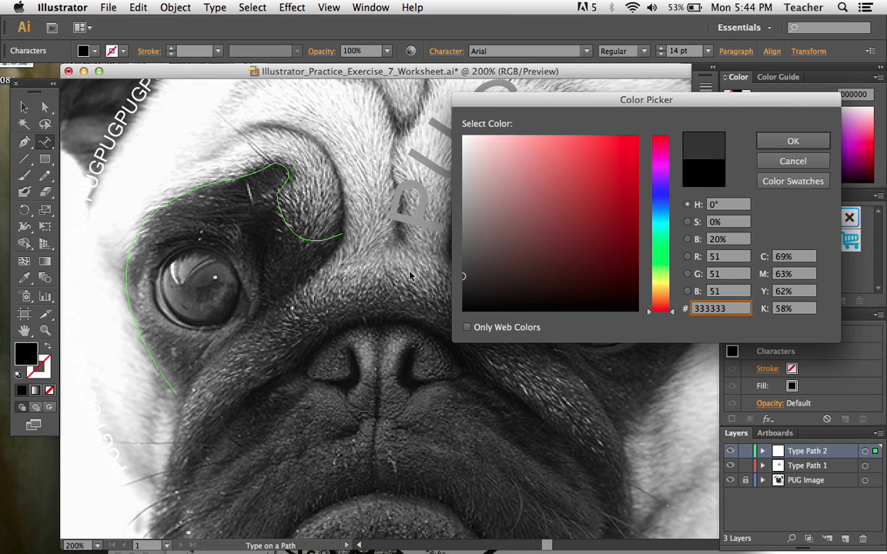
pyautogui.click(790, 142)
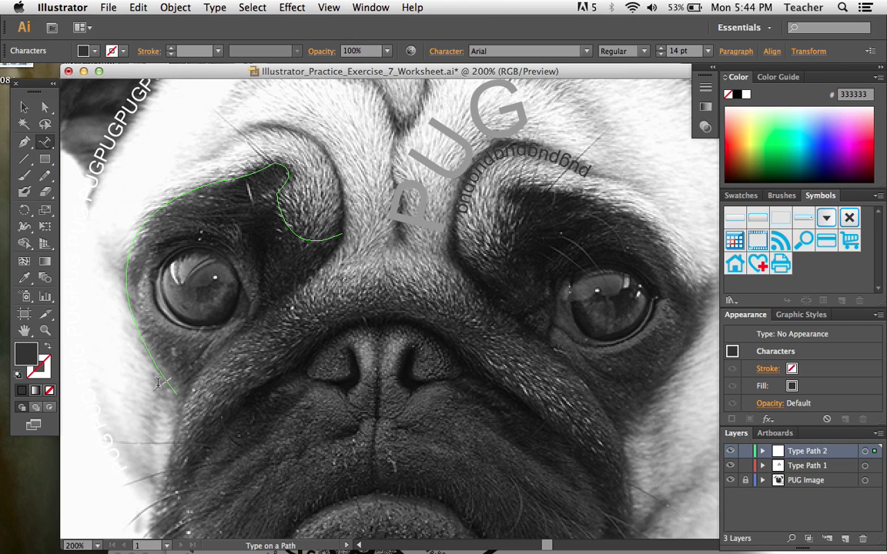
# - Fill the whole curve around the left-hand eye with the repeated lowercase letter p and deselect the text
pyautogui.press('BackSpace')
pyautogui.write('ppppppppppppppppppppppppppppppppppp')
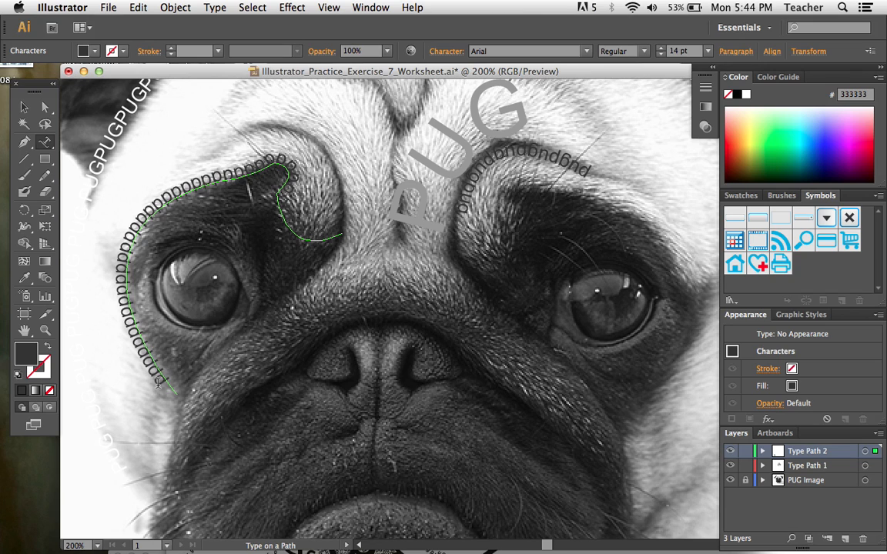
pyautogui.write('p')
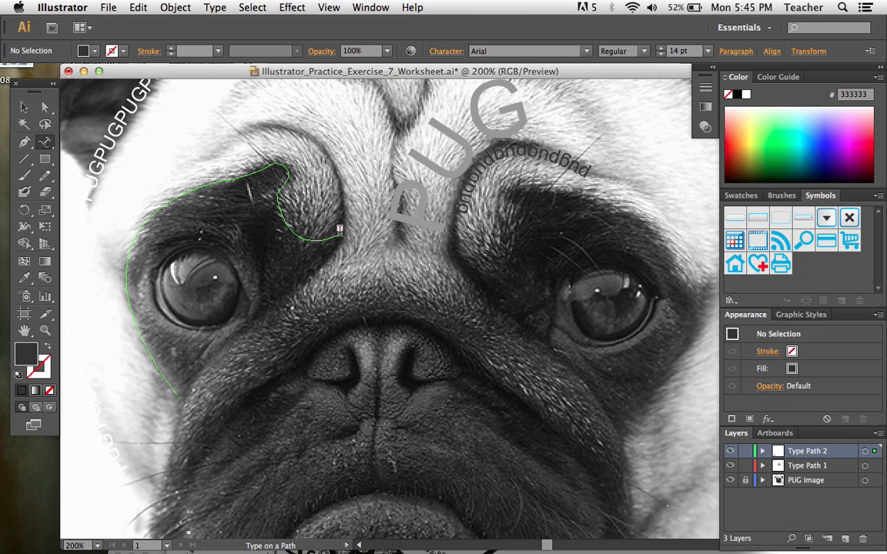
pyautogui.write('pppppppppppppppppppppppppppppppppppppppppppppp')
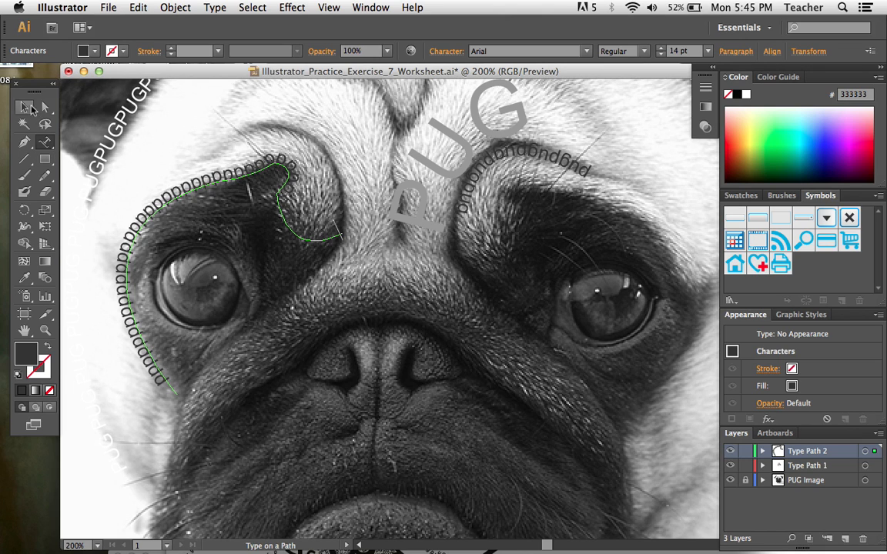
pyautogui.moveTo(23, 85); pyautogui.dragTo(25, 149)
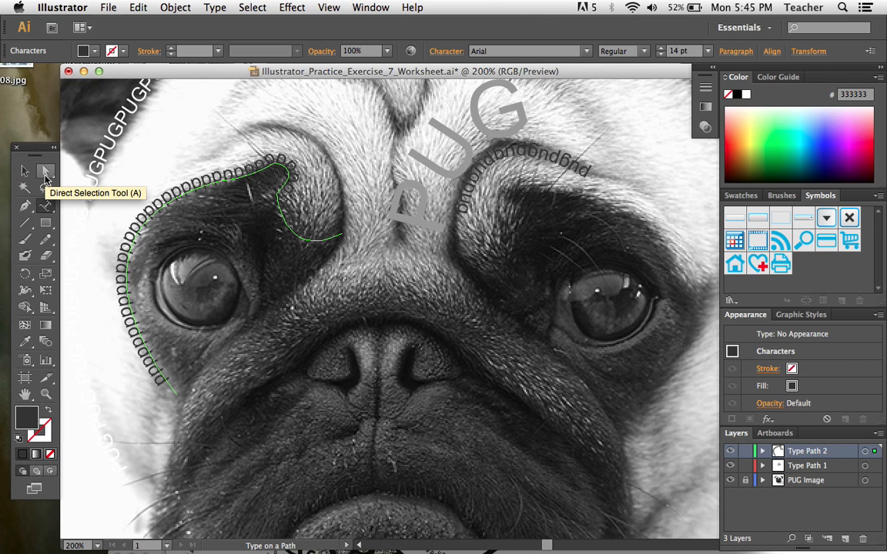
pyautogui.click(45, 175)
pyautogui.click(311, 136)
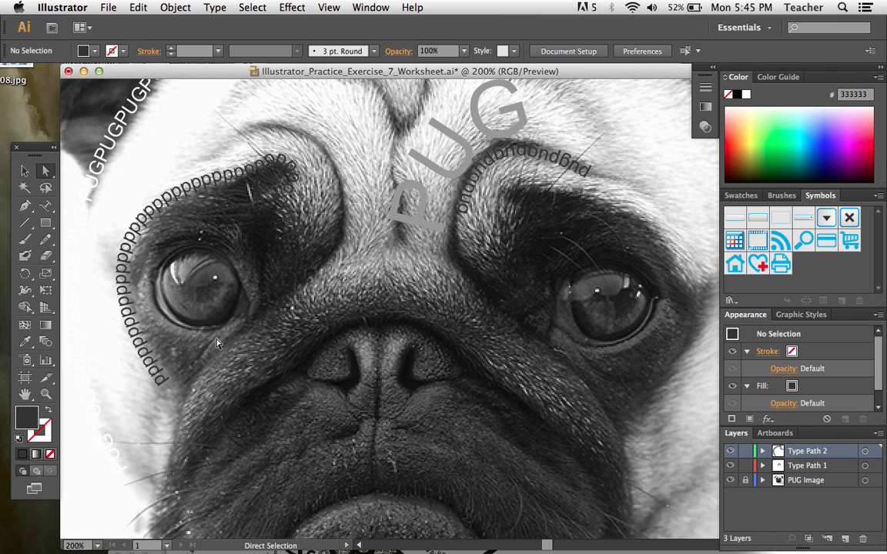
# - Draw a short curved pen path just beneath the left-hand eye, ending at its outer side, with no fill
pyautogui.scroll(-5, 217, 344)
pyautogui.scroll(4, 217, 344)
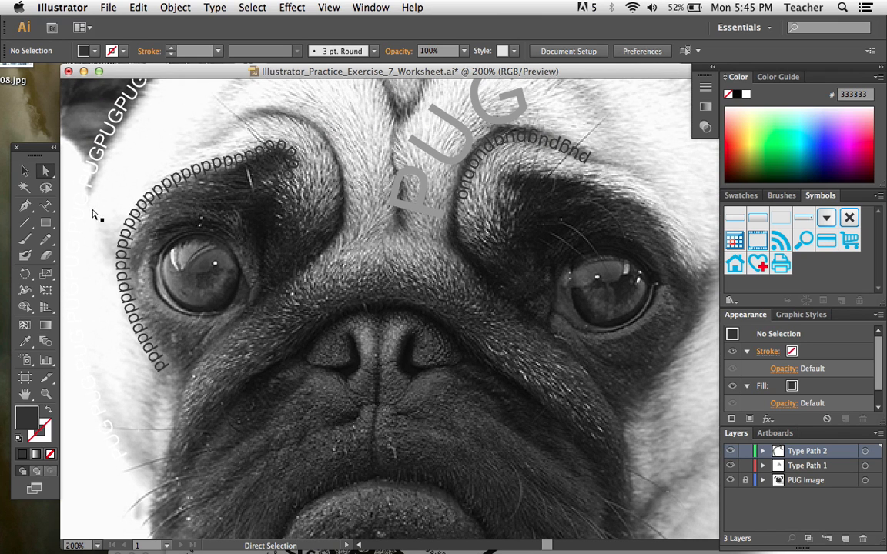
pyautogui.click(25, 208)
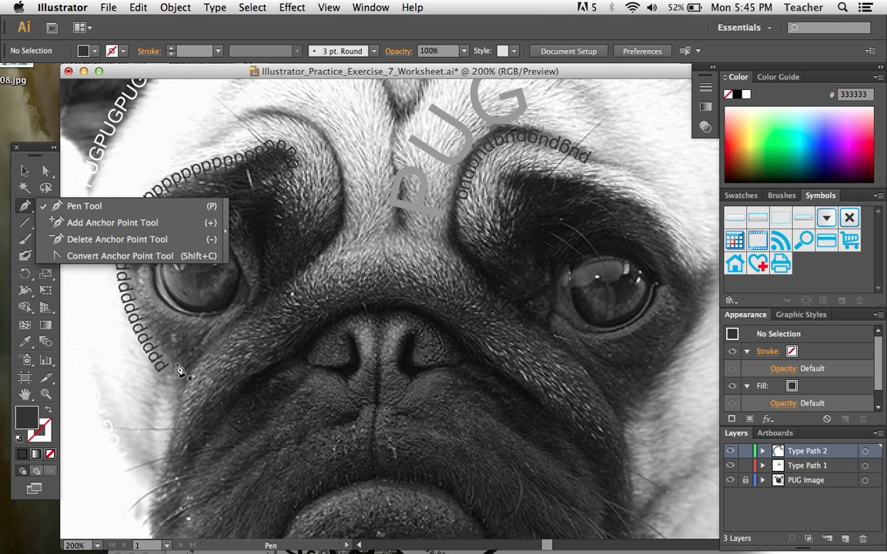
pyautogui.click(204, 337)
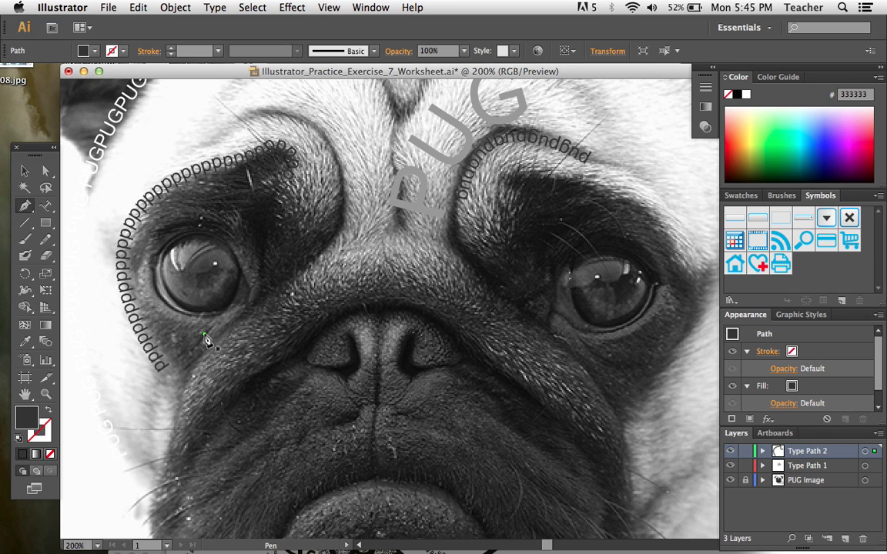
pyautogui.moveTo(144, 298); pyautogui.dragTo(133, 268)
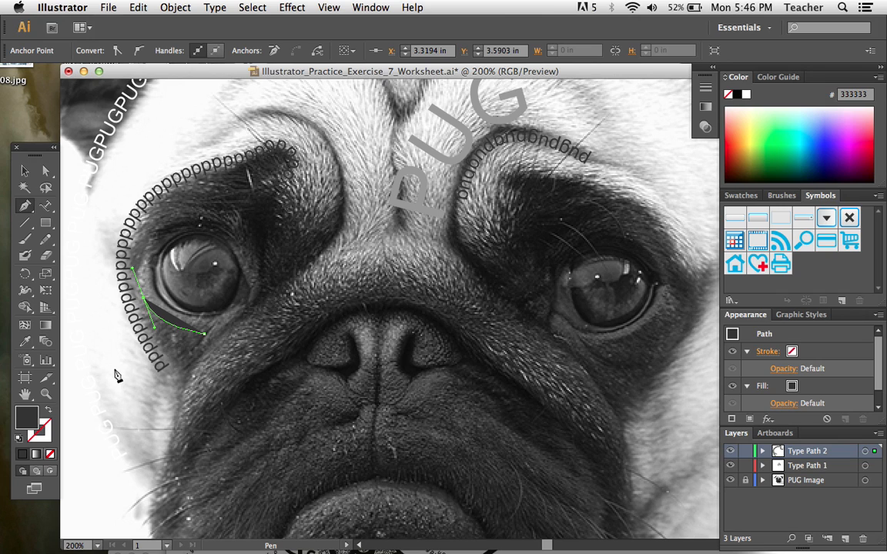
pyautogui.click(51, 455)
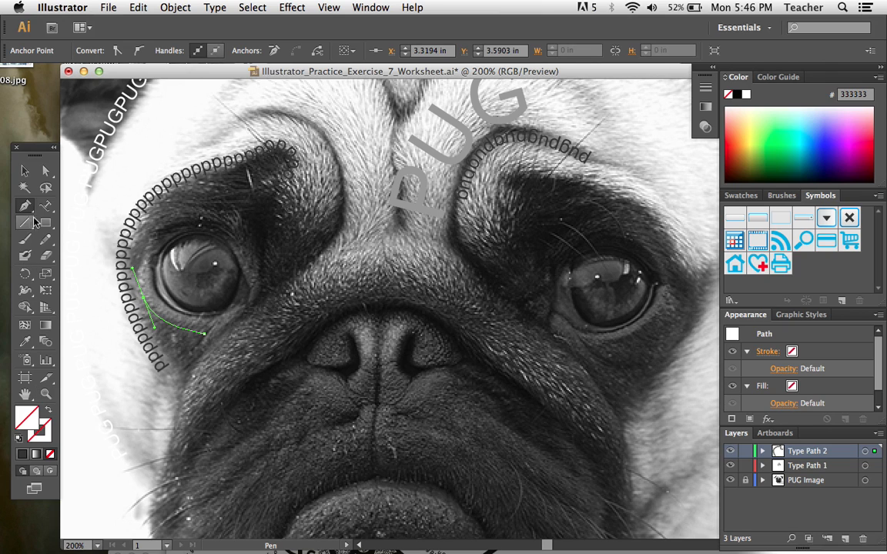
# - Place type on the short curve under the left-hand eye and enter a row of lowercase u letters
pyautogui.click(47, 207)
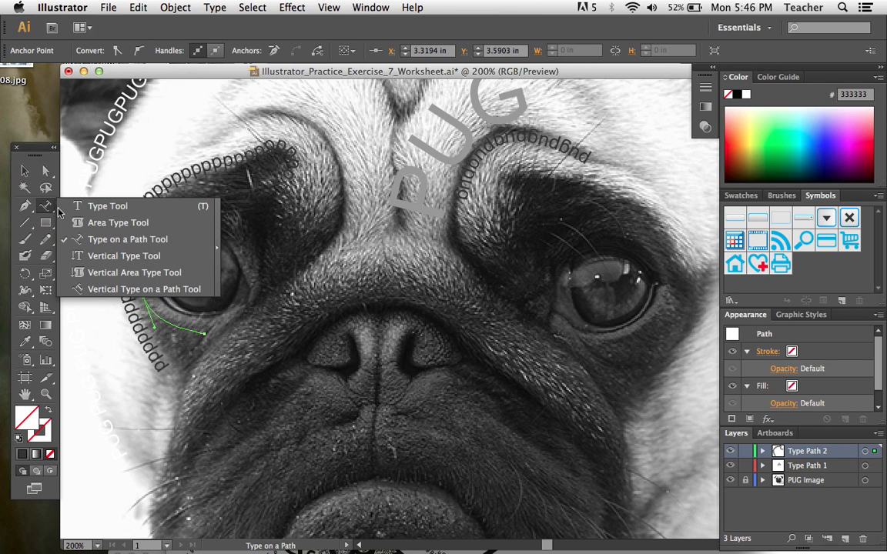
pyautogui.click(195, 333)
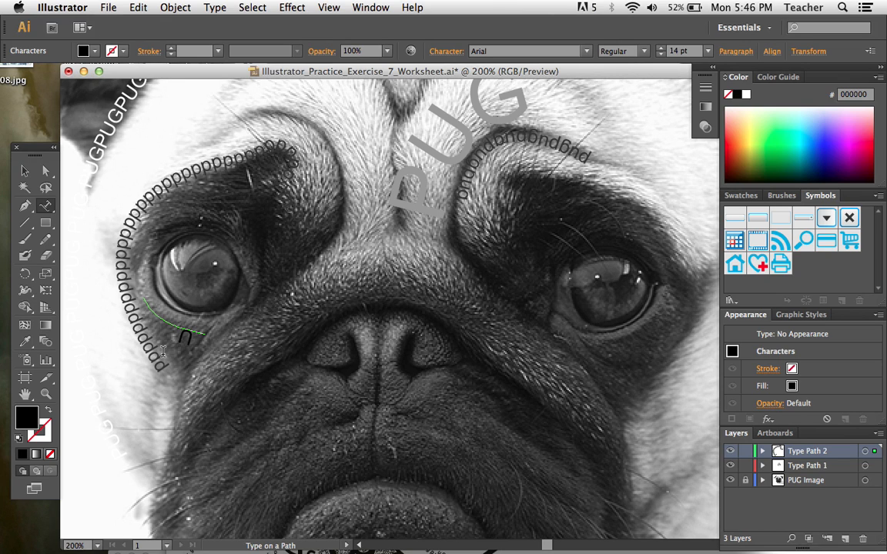
pyautogui.write('uuuuu')
# - Set the row of u letters to 17 pt and its fill colour to the web-safe grey 666666
pyautogui.moveTo(136, 298); pyautogui.dragTo(188, 336)
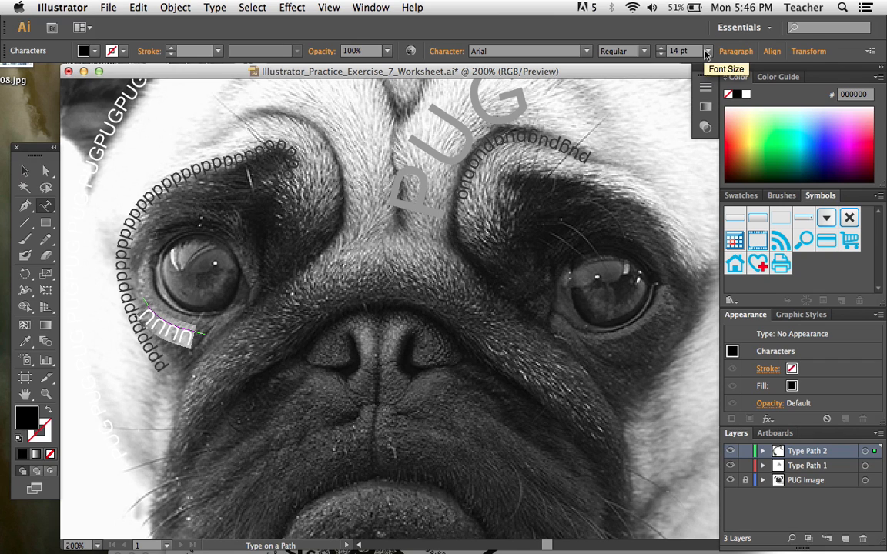
pyautogui.click(661, 48)
pyautogui.click(661, 48)
pyautogui.click(661, 48)
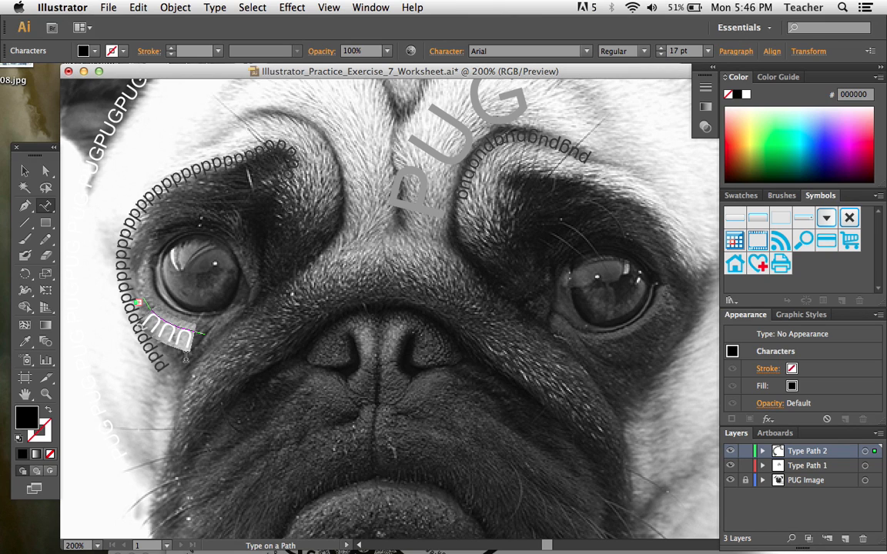
pyautogui.doubleClick(24, 422)
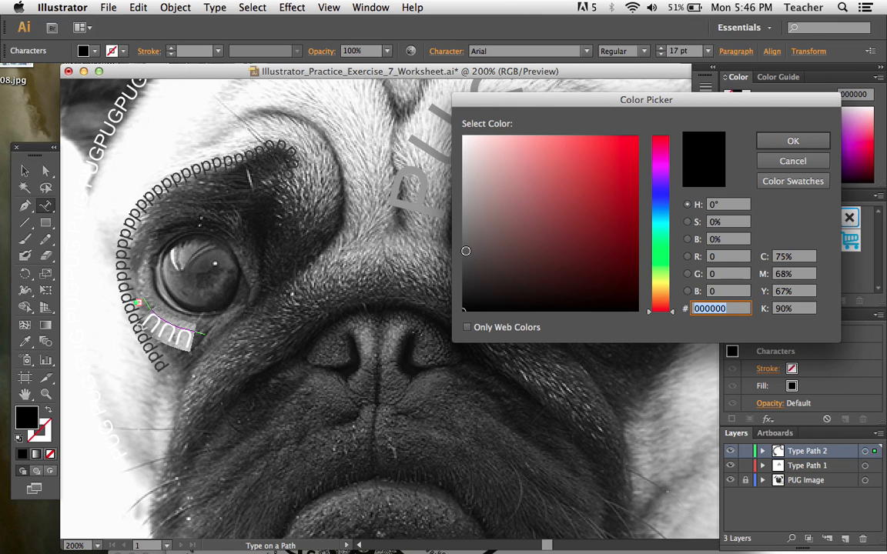
pyautogui.click(466, 246)
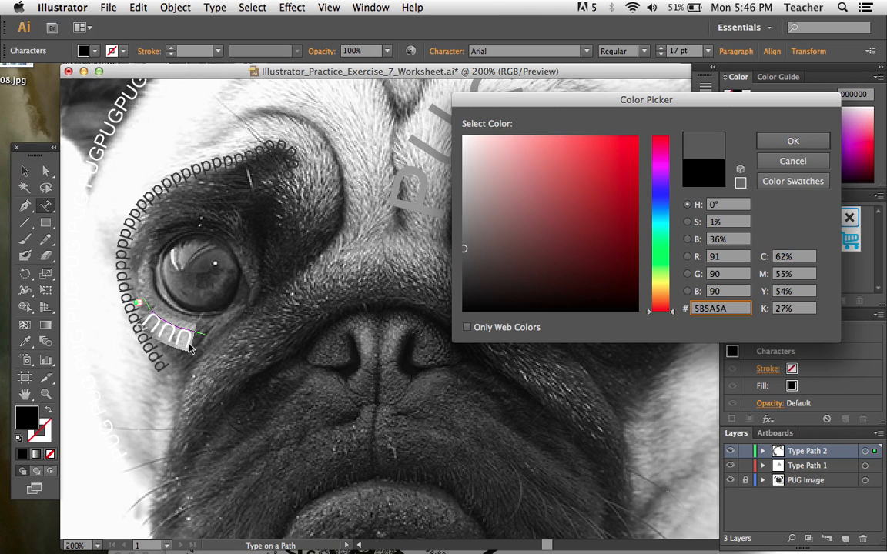
pyautogui.click(740, 185)
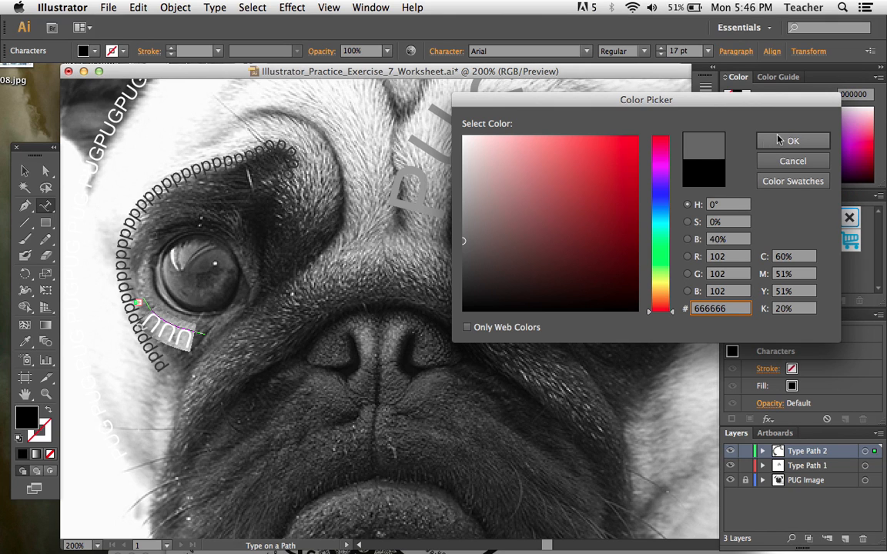
pyautogui.click(785, 141)
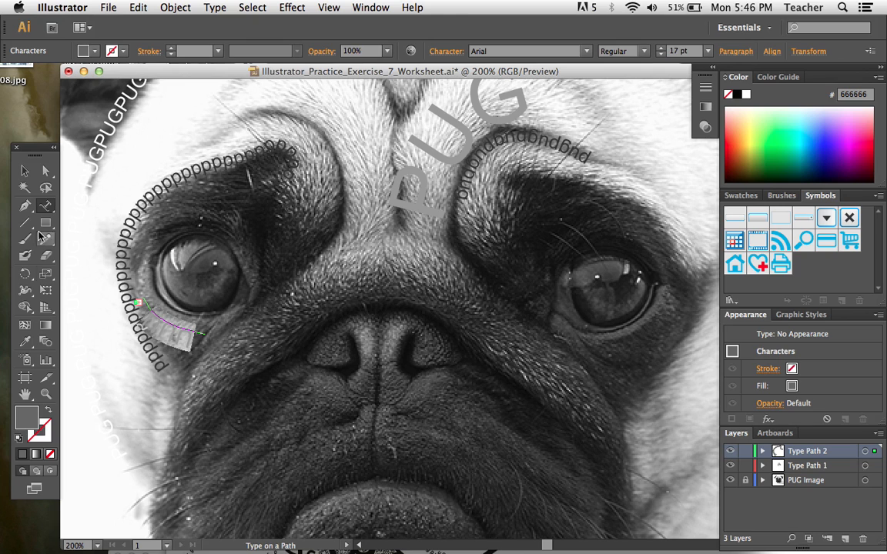
# - Flip the u text to the inner side of its curve, nudge it down below the eye, and deselect it
pyautogui.click(46, 171)
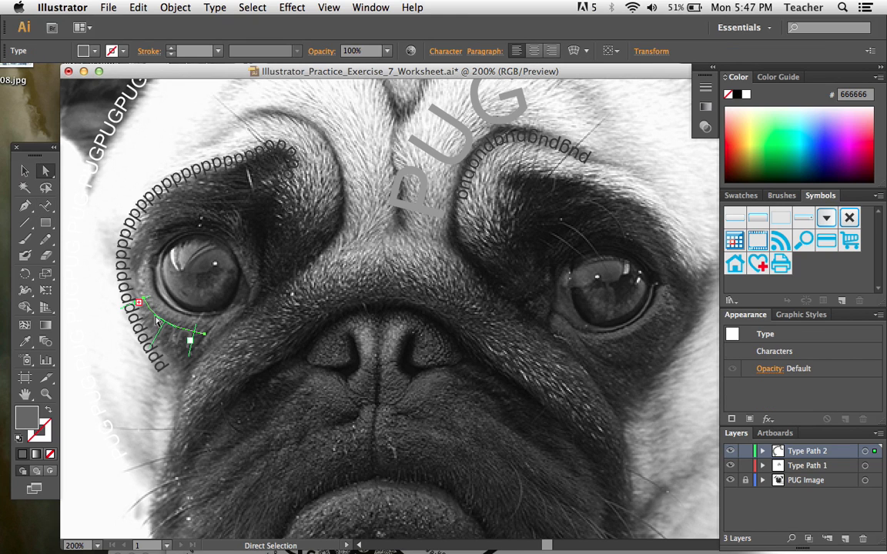
pyautogui.moveTo(166, 326)
pyautogui.mouseDown()
pyautogui.moveTo(173, 316)
pyautogui.moveTo(179, 337)
pyautogui.moveTo(177, 311)
pyautogui.moveTo(181, 317)
pyautogui.moveTo(156, 310)
pyautogui.moveTo(169, 321)
pyautogui.mouseUp()
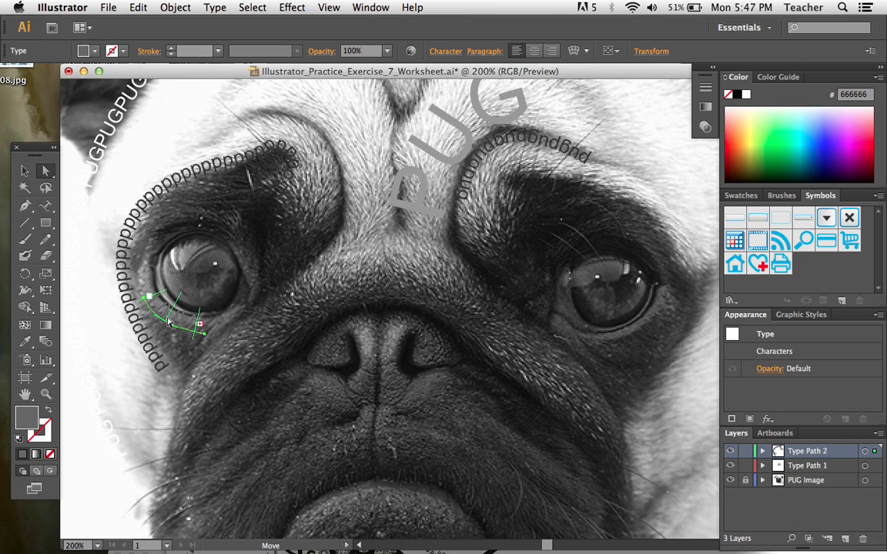
pyautogui.press('Down')
pyautogui.press('Down')
pyautogui.press('Down')
pyautogui.press('Down')
pyautogui.press('Down')
pyautogui.press('Down')
pyautogui.press('Down')
pyautogui.press('Down')
pyautogui.press('Down')
pyautogui.press('Down')
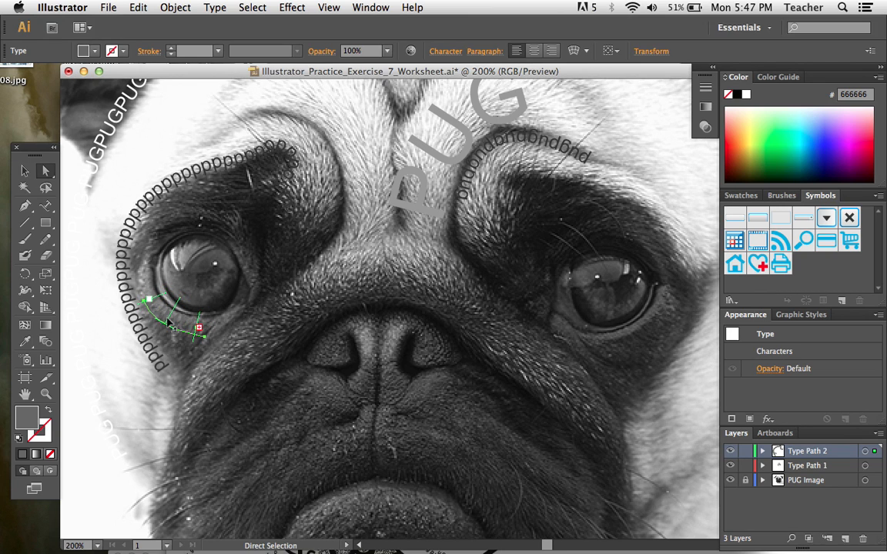
pyautogui.press('Down')
pyautogui.press('Down')
pyautogui.press('Down')
pyautogui.press('Down')
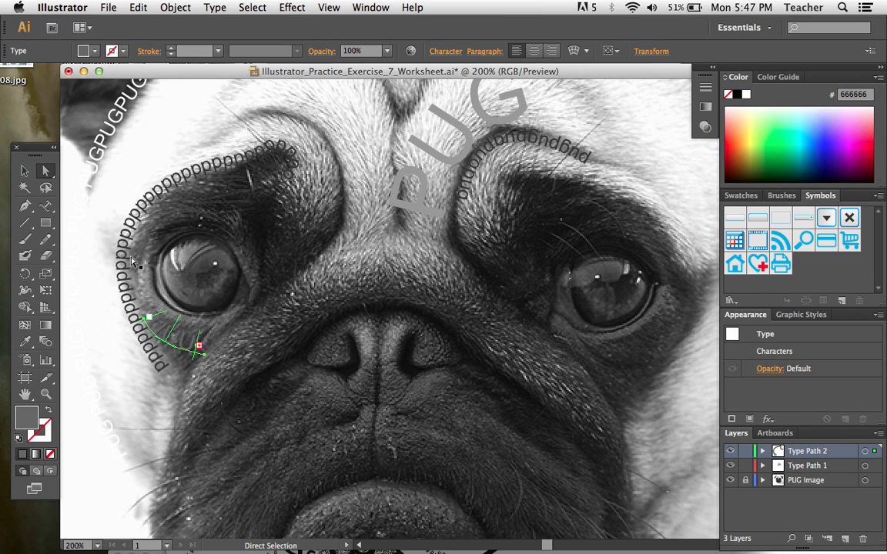
pyautogui.click(339, 429)
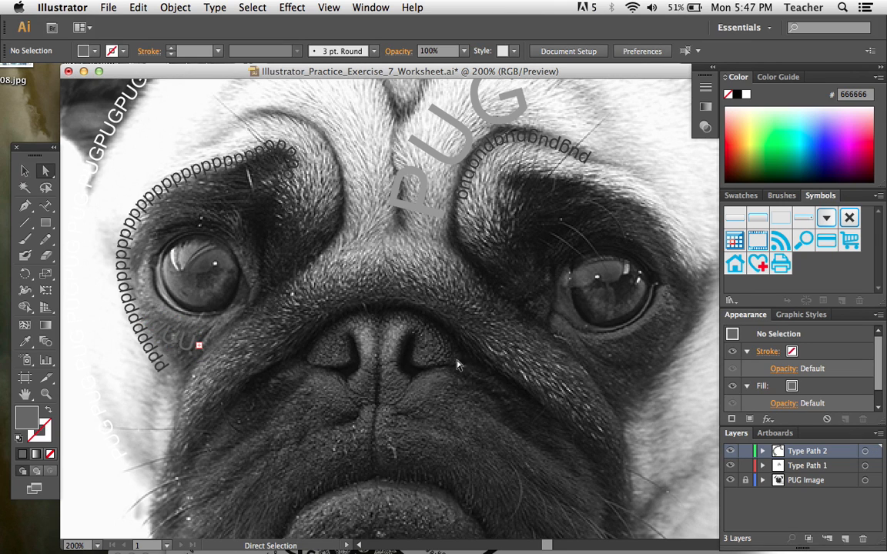
# - Hide the PUG Image layer to inspect the lettering on its own, and show the layer again
pyautogui.click(744, 480)
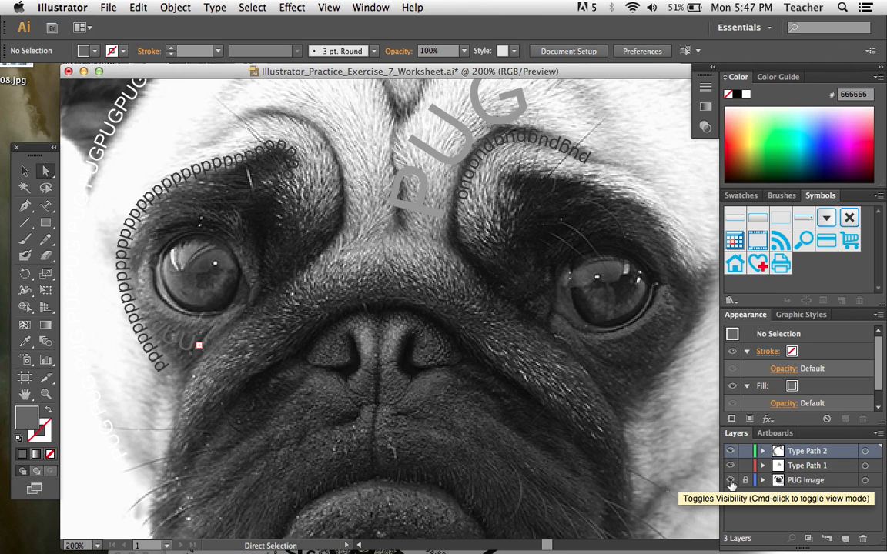
pyautogui.click(731, 481)
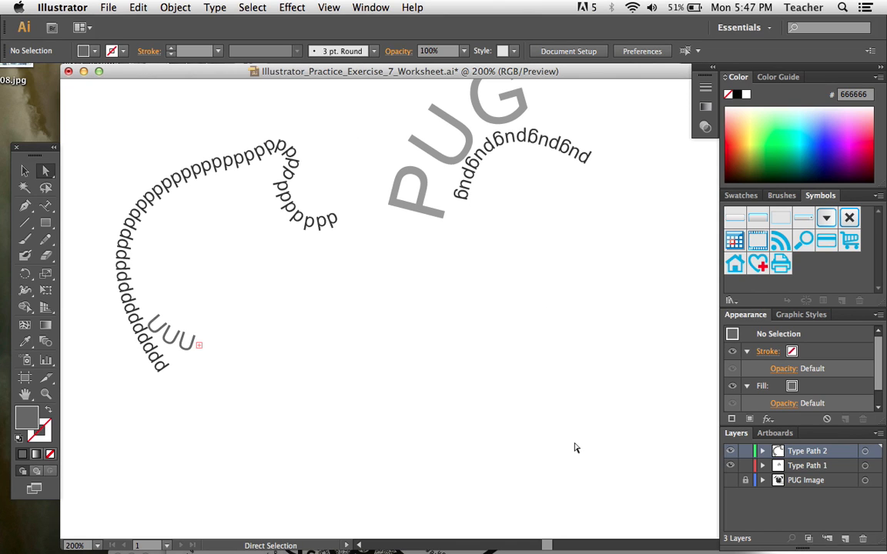
pyautogui.click(730, 481)
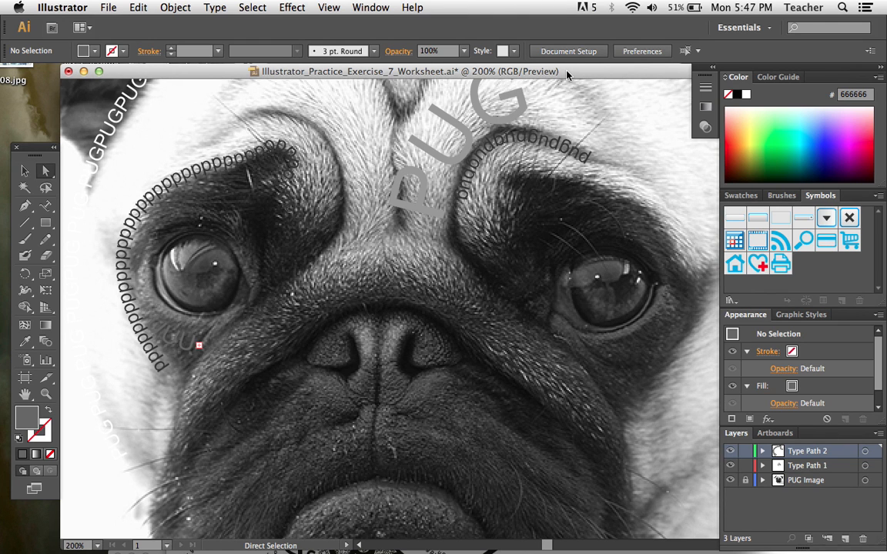
# - Move the worksheet window aside and switch to Safari to examine the finished example final-pug.jpg
pyautogui.moveTo(567, 74); pyautogui.dragTo(561, 327)
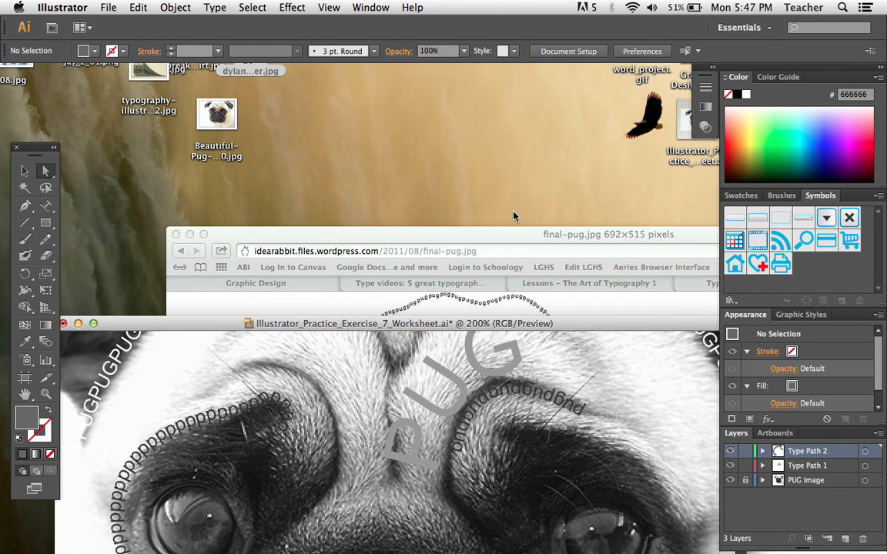
pyautogui.moveTo(512, 234); pyautogui.dragTo(374, 23)
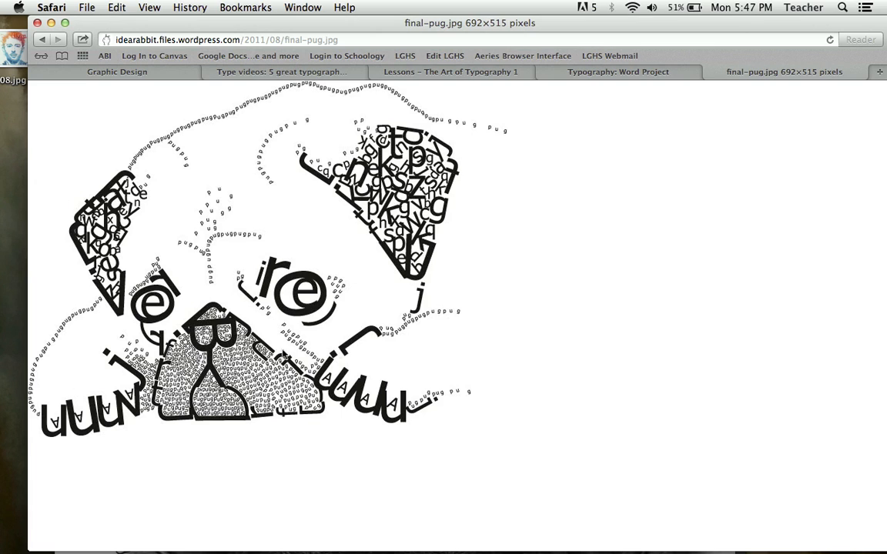